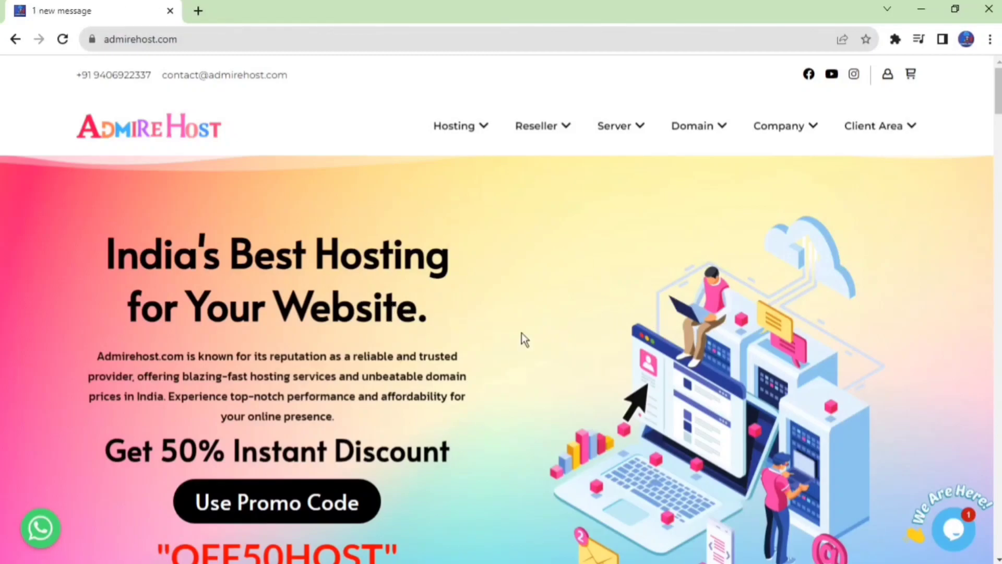
Step: Look over the AdmireHost homepage headline and the domain extension prices in its domain search section
drag(428, 313, 67, 250)
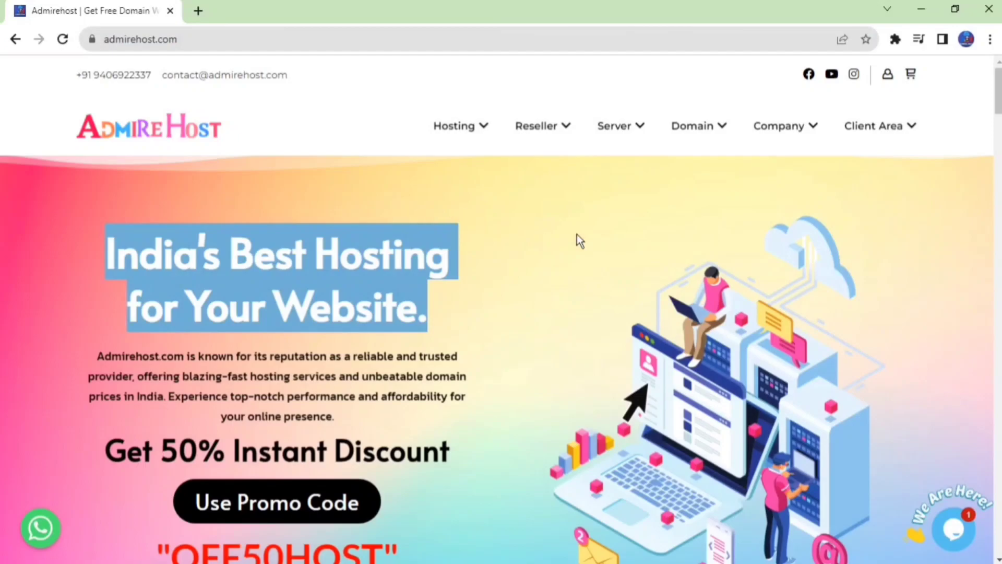
scroll(729, 163, down, 10)
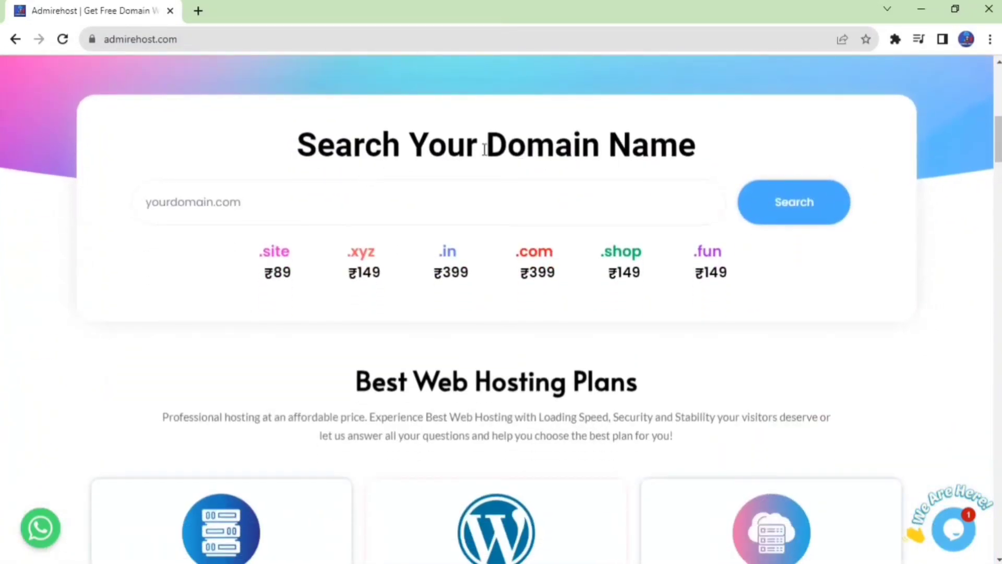
drag(697, 140, 296, 149)
drag(309, 310, 255, 239)
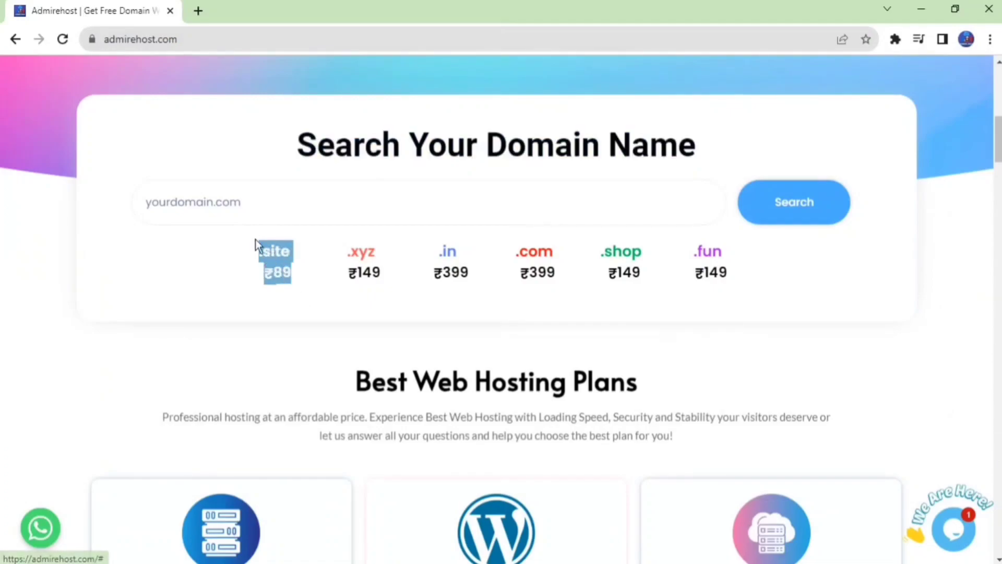
drag(347, 272, 570, 283)
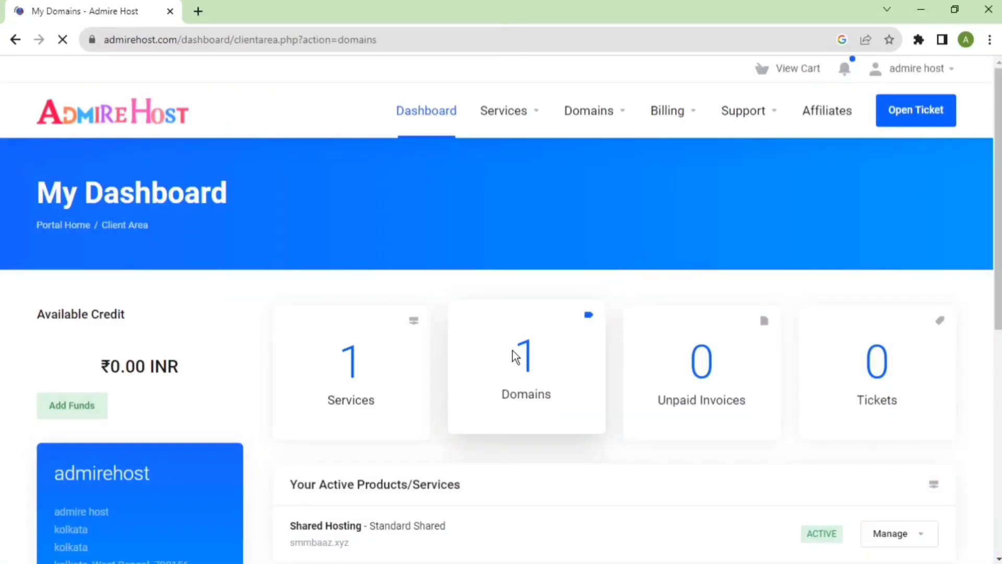
Step: Open the nameserver settings of the domain smmbaaz.xyz from the AdmireHost client dashboard
click(513, 350)
click(619, 362)
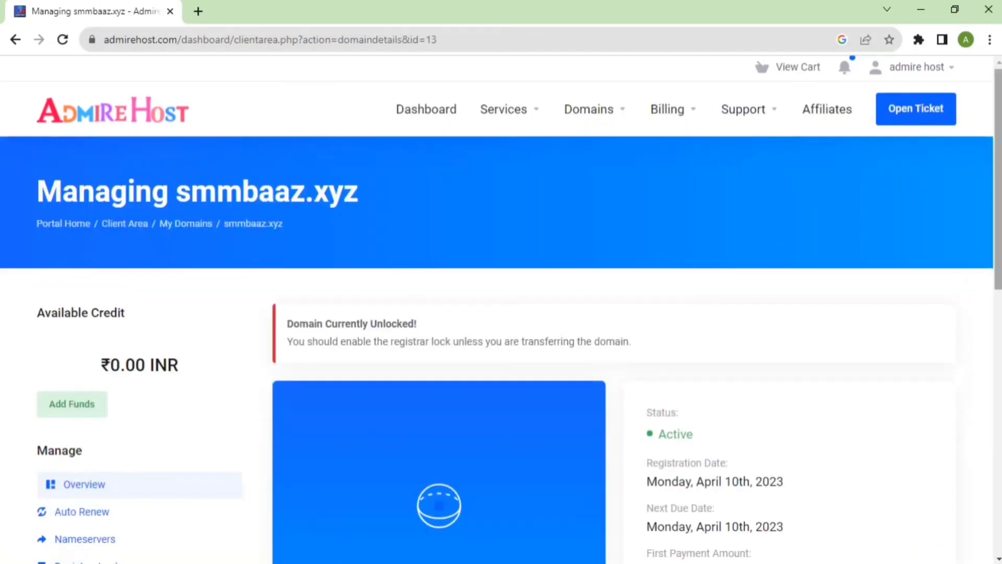
scroll(219, 305, down, 4)
click(121, 306)
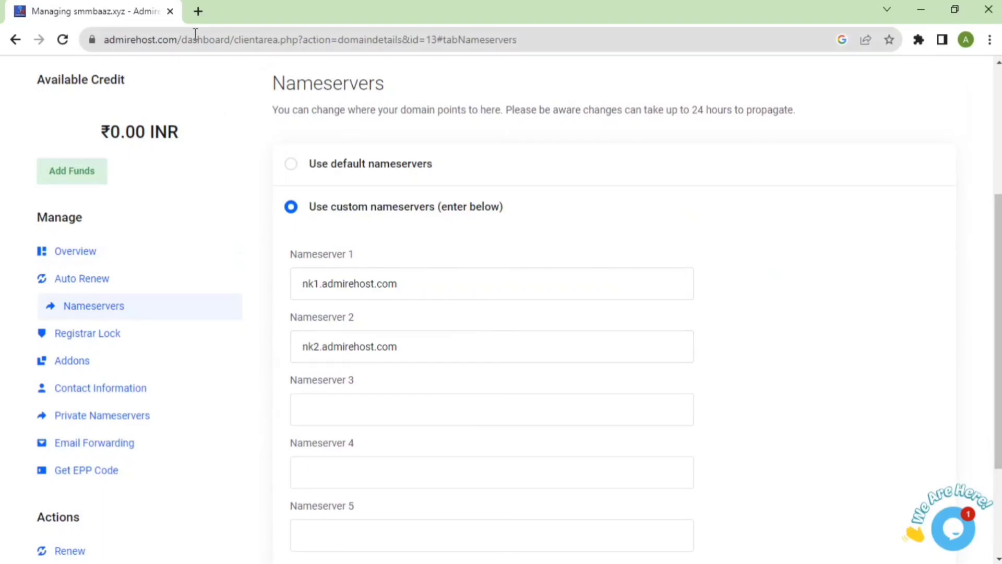
Step: Search Google for cloudflare in a new browser tab and go to the login of the official Cloudflare website
click(199, 12)
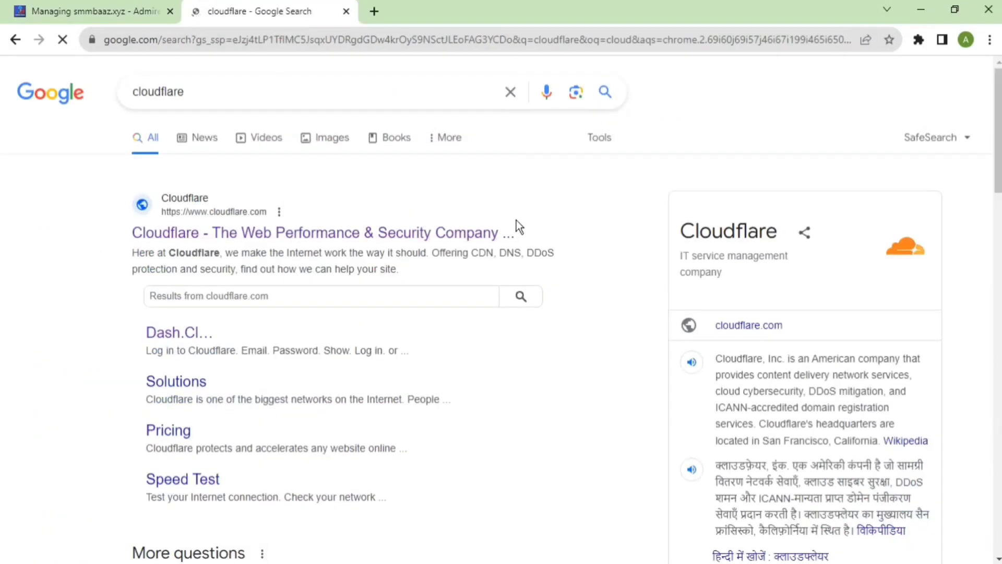
click(516, 227)
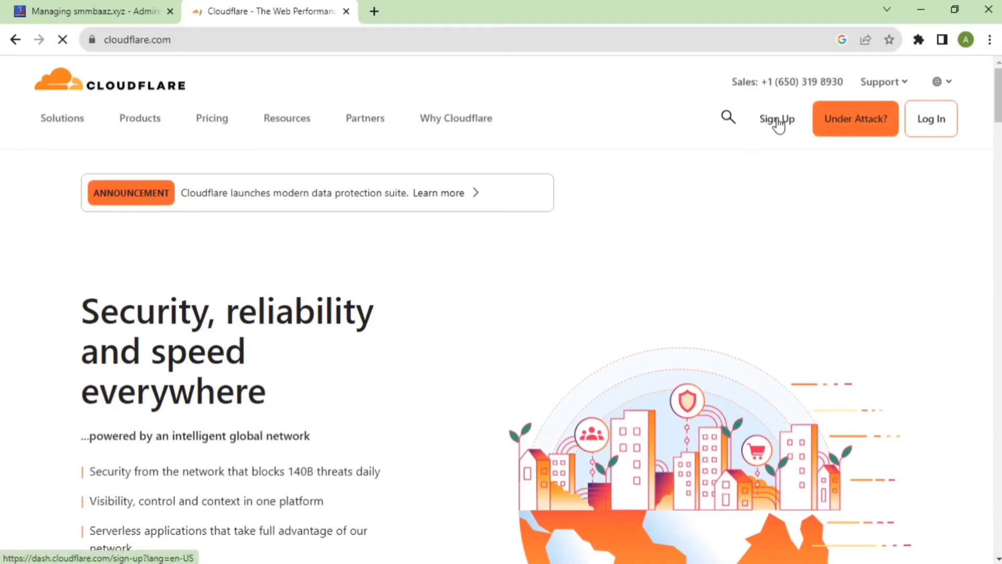
click(916, 119)
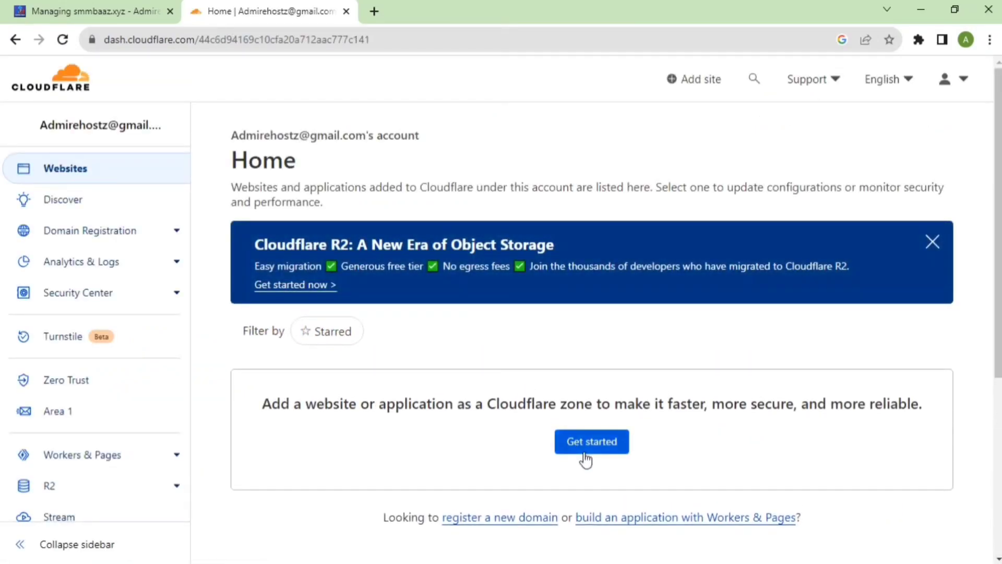
Step: Add the domain smmbaaz.xyz to the Cloudflare account as a new website
click(585, 459)
click(302, 298)
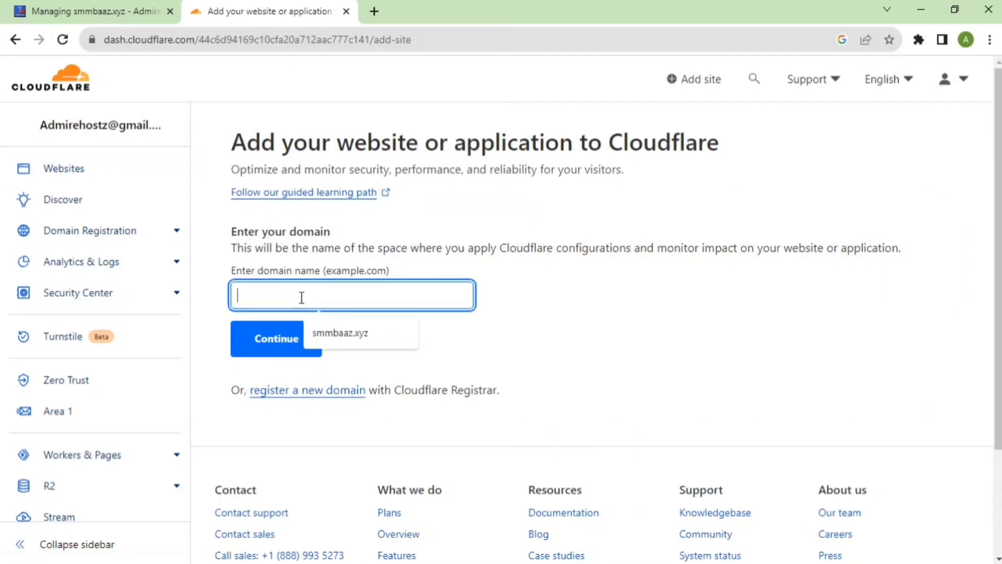
click(324, 334)
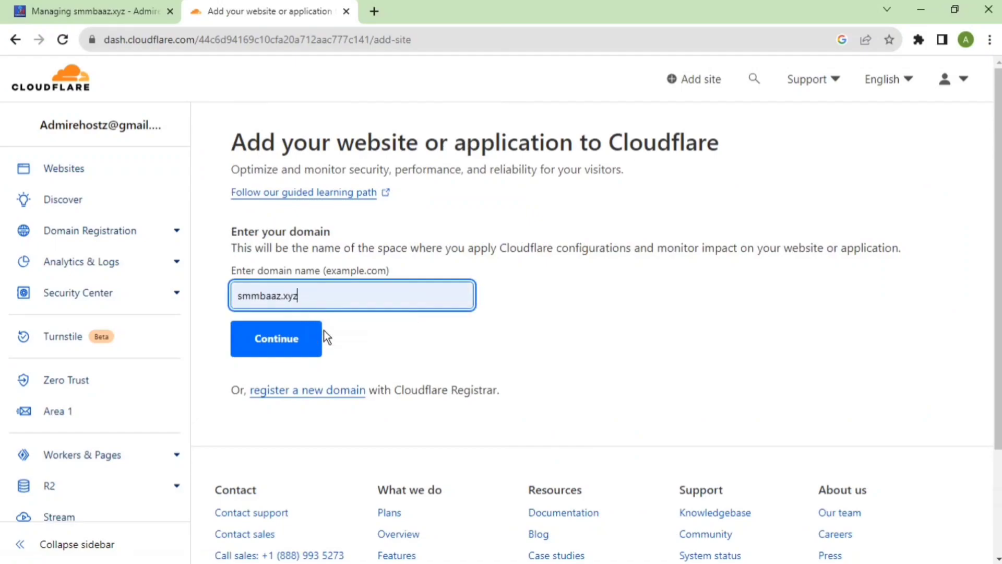
click(275, 339)
Step: Choose the Free $0 plan for smmbaaz.xyz and continue with the setup
drag(998, 241, 997, 194)
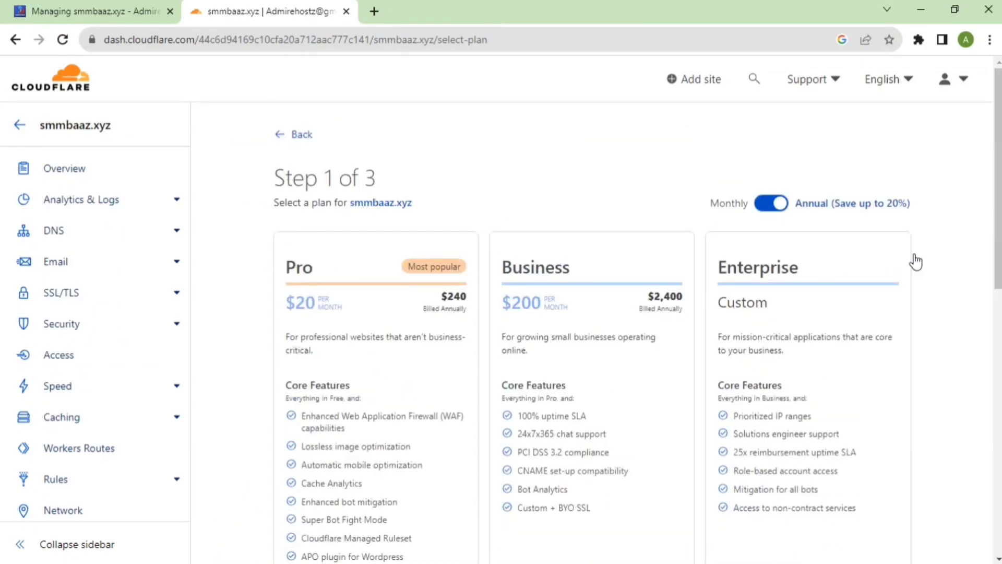
scroll(982, 339, down, 8)
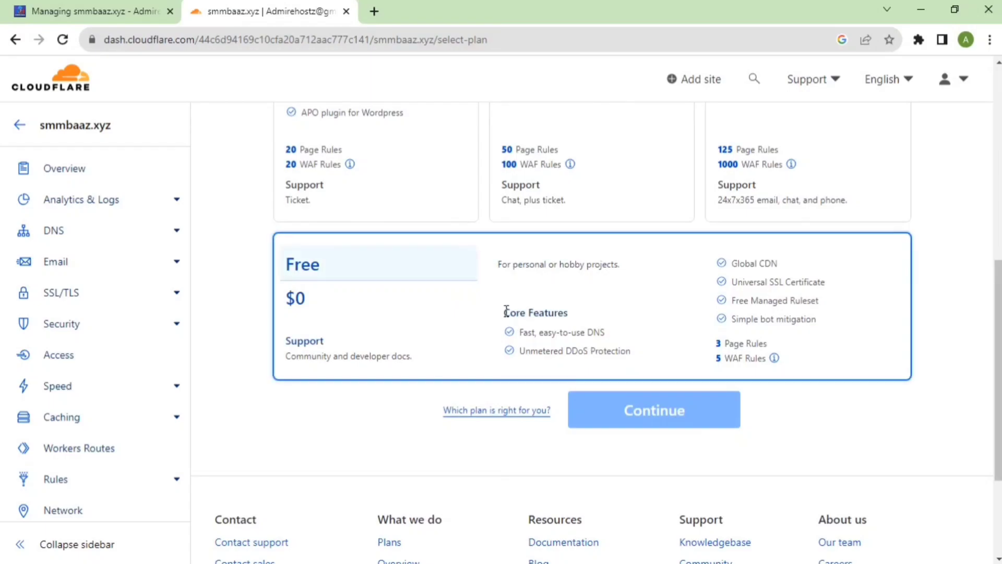
click(507, 312)
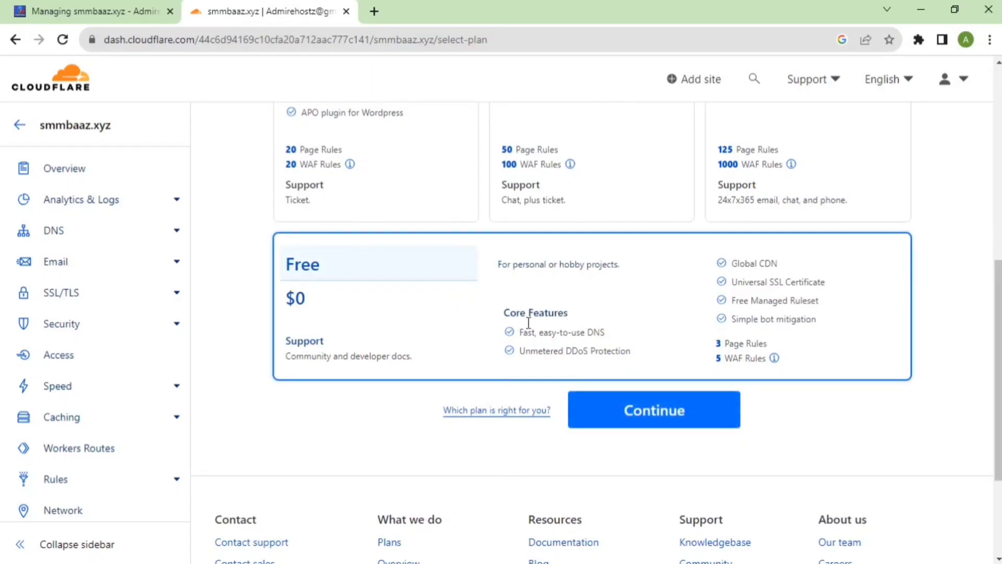
click(617, 416)
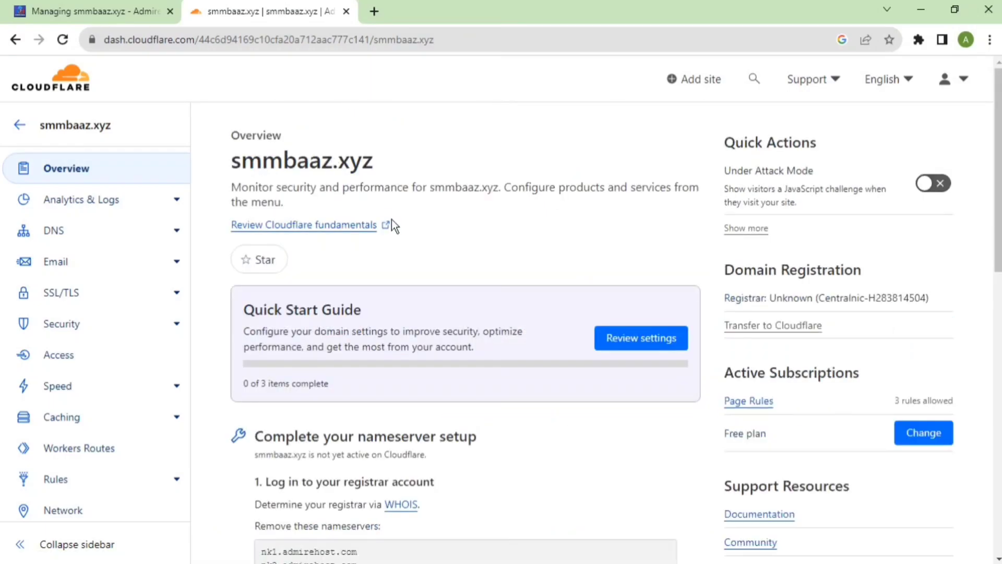
Step: Copy Cloudflare's first nameserver, shaz.ns.cloudflare.com, into Nameserver 1 of the domain's custom nameservers at AdmireHost
drag(994, 194, 995, 327)
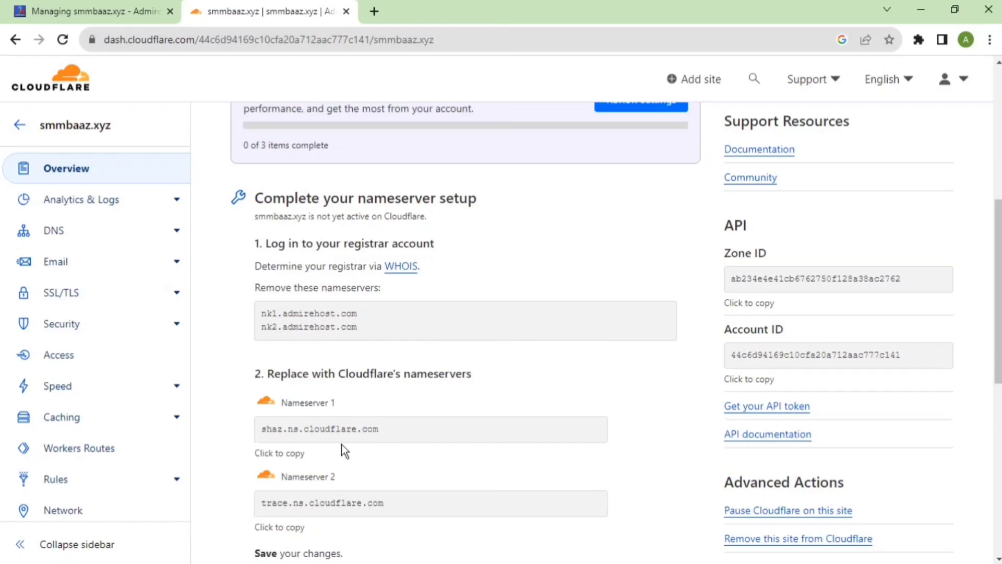
click(260, 429)
key(ctrl+c)
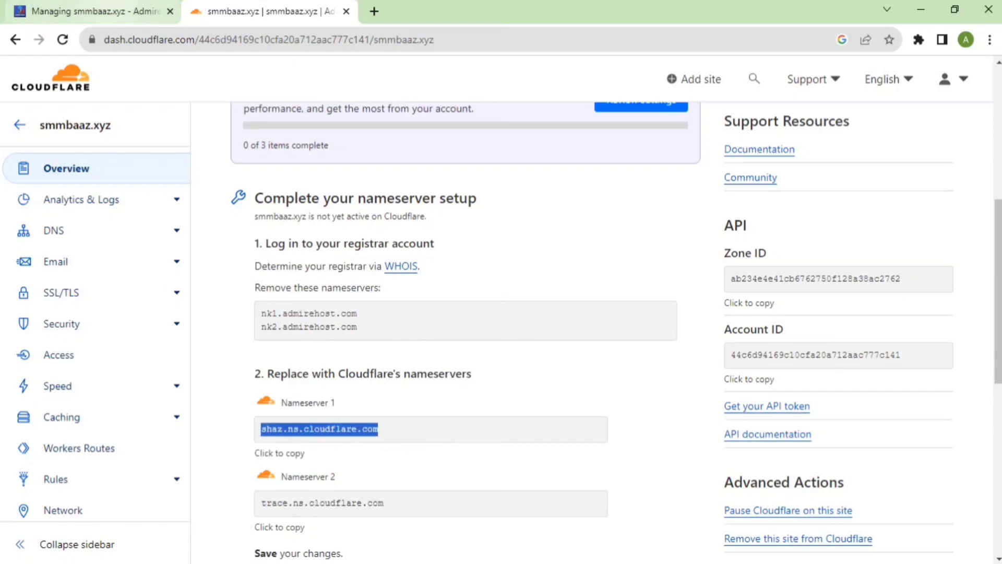
click(94, 11)
drag(439, 285, 300, 284)
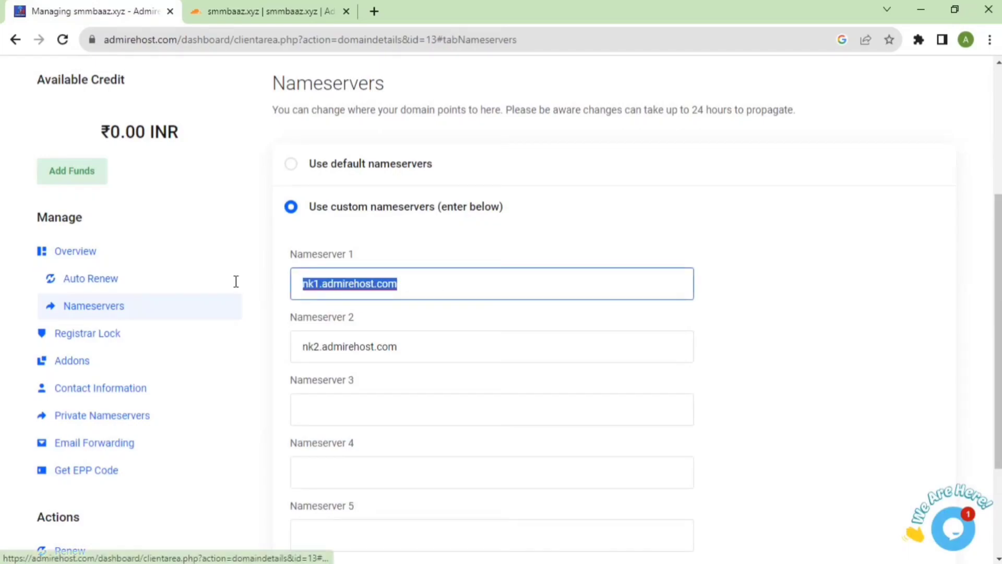
key(ctrl+v)
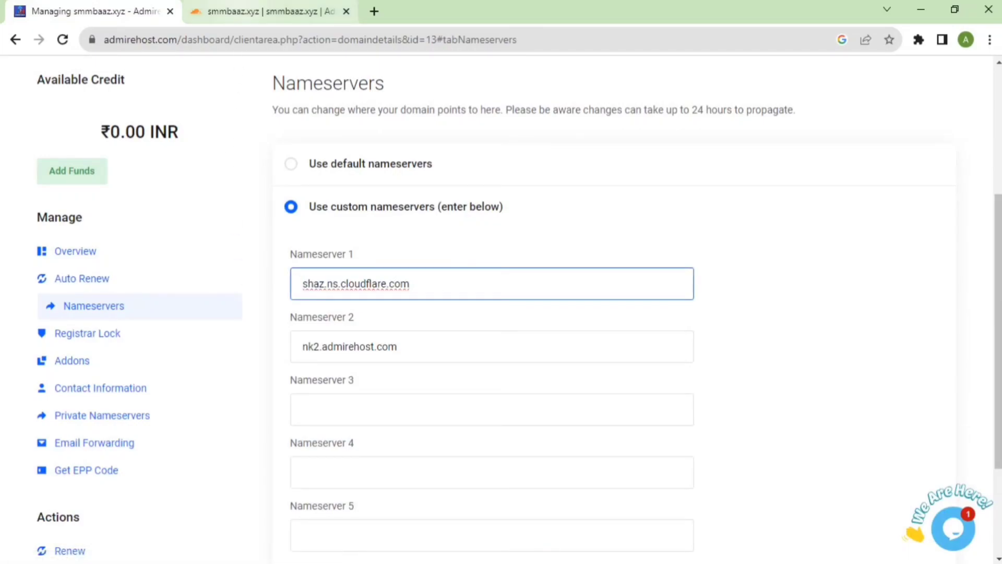
Step: Copy Cloudflare's second nameserver, trace.ns.cloudflare.com, into Nameserver 2 at AdmireHost and submit the nameserver change
click(266, 11)
click(318, 502)
key(ctrl+c)
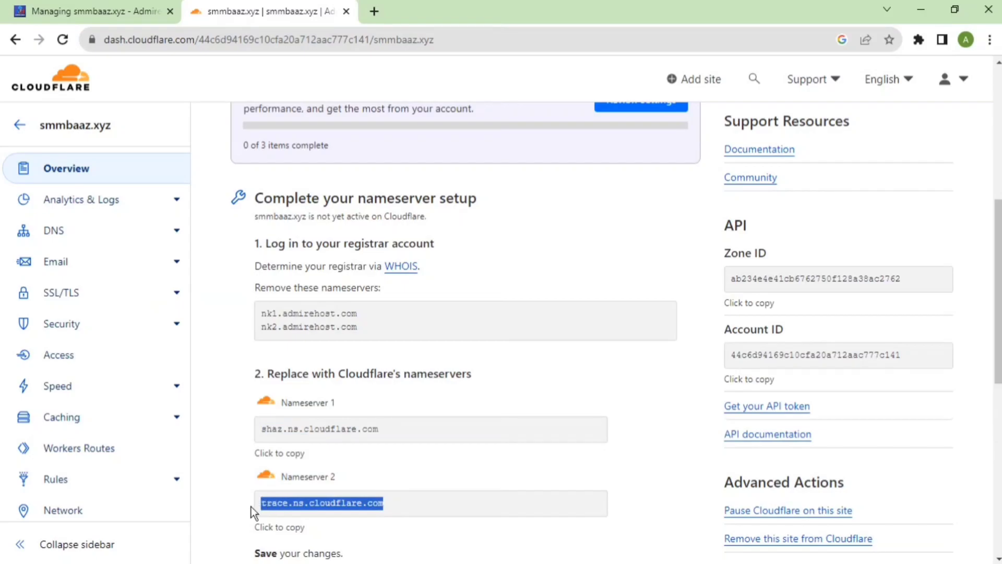
click(97, 11)
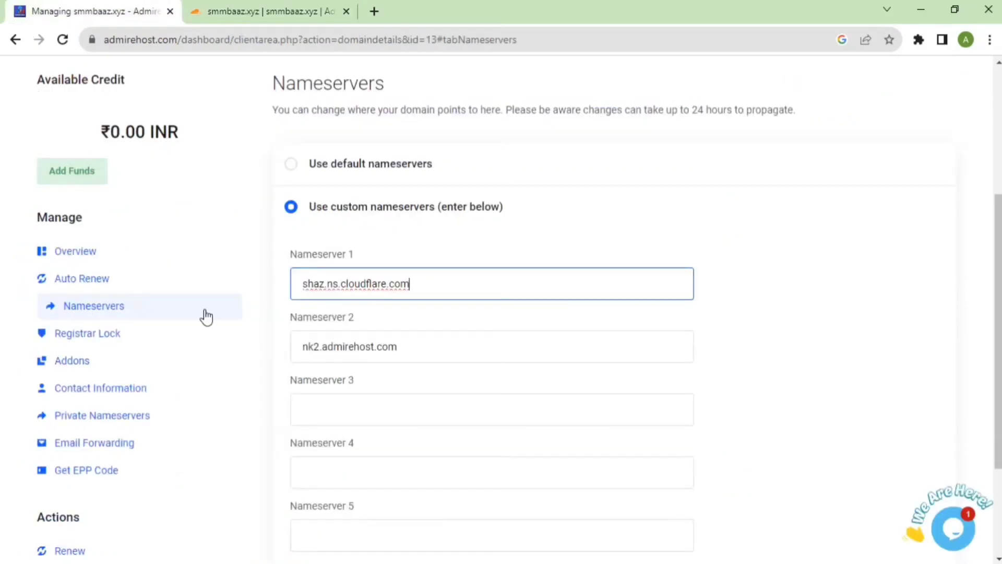
key(Tab)
key(ctrl+v)
scroll(782, 278, down, 3)
click(354, 465)
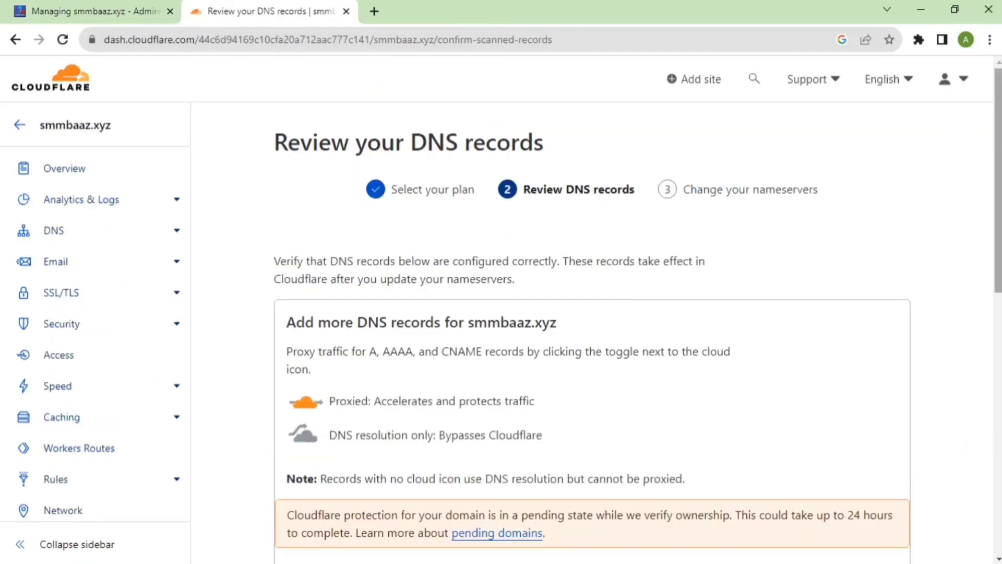
Step: Delete the scanned DNS records of smmbaaz.xyz in Cloudflare, including the cpanel, cpcalendars and cpcontacts A records
scroll(987, 295, down, 5)
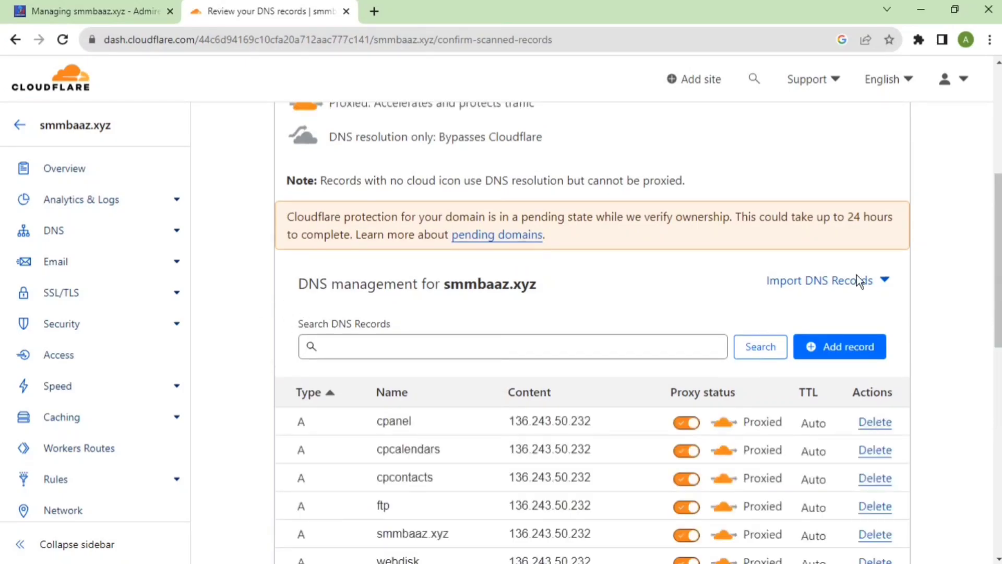
scroll(859, 281, down, 5)
click(652, 151)
scroll(994, 319, down, 2)
scroll(995, 318, up, 3)
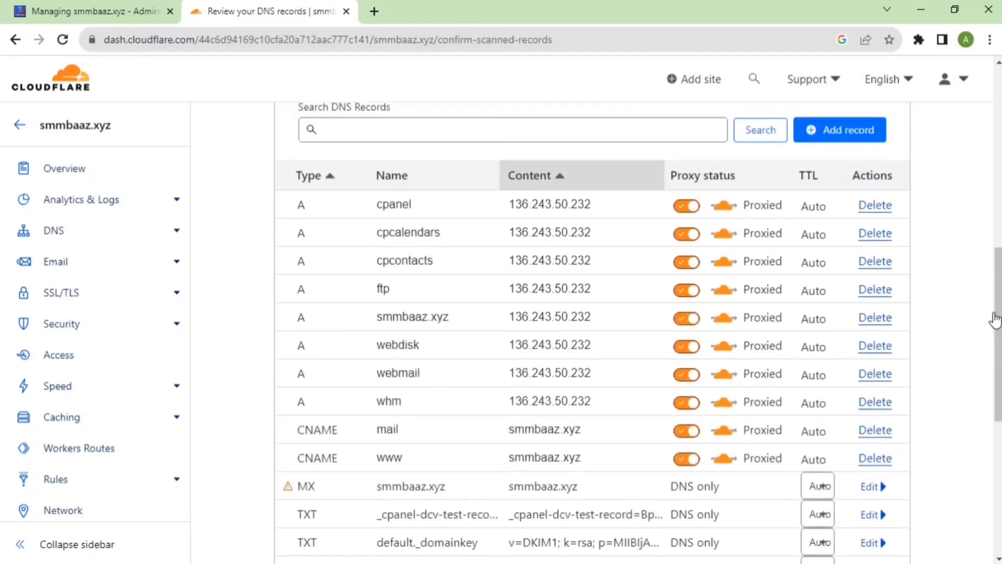
drag(994, 317, 995, 320)
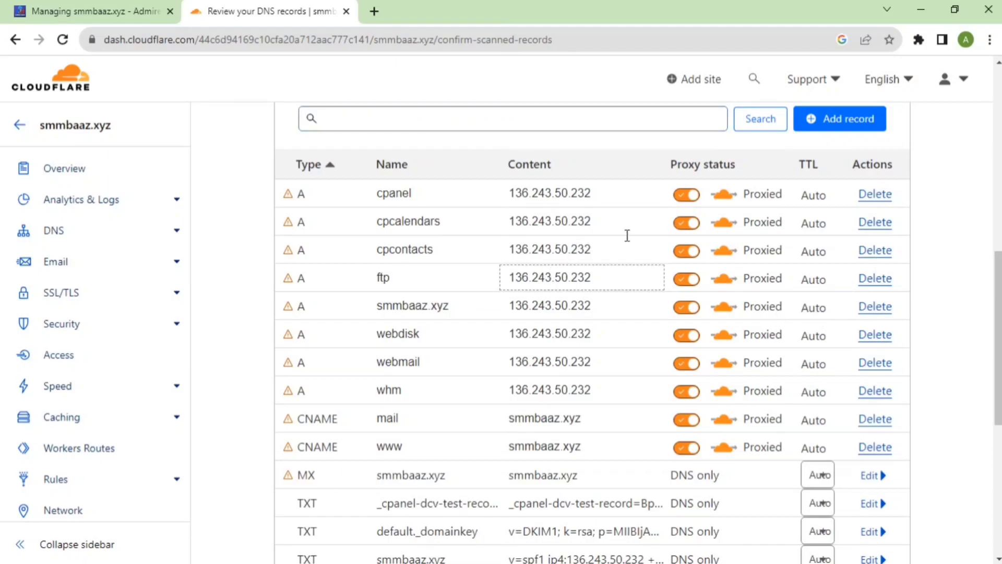
click(878, 198)
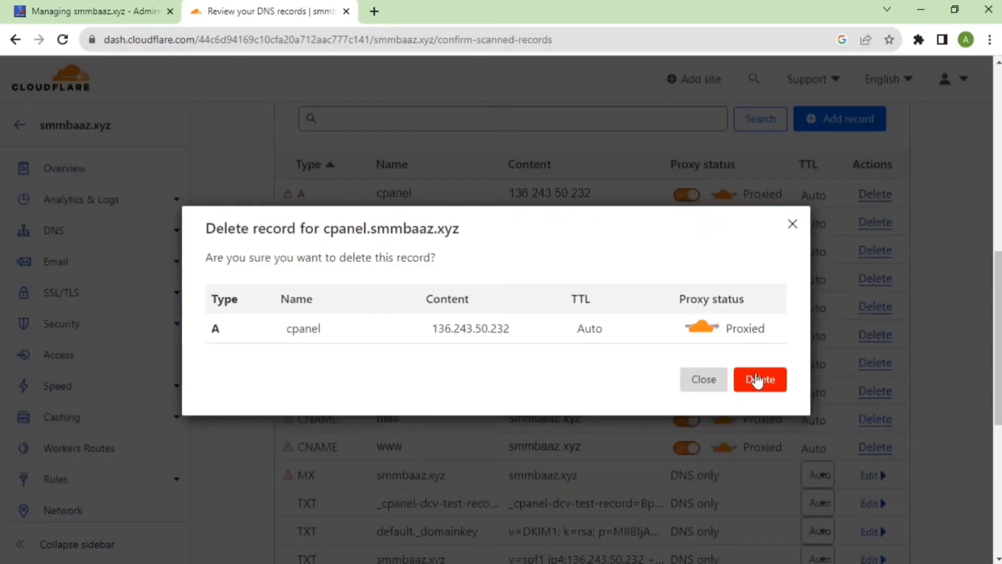
click(765, 381)
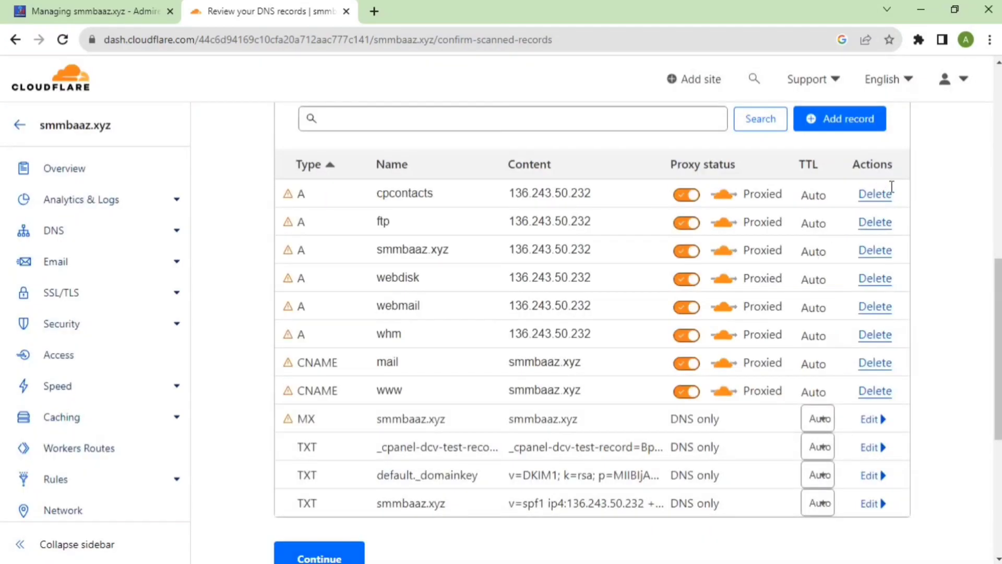
click(875, 196)
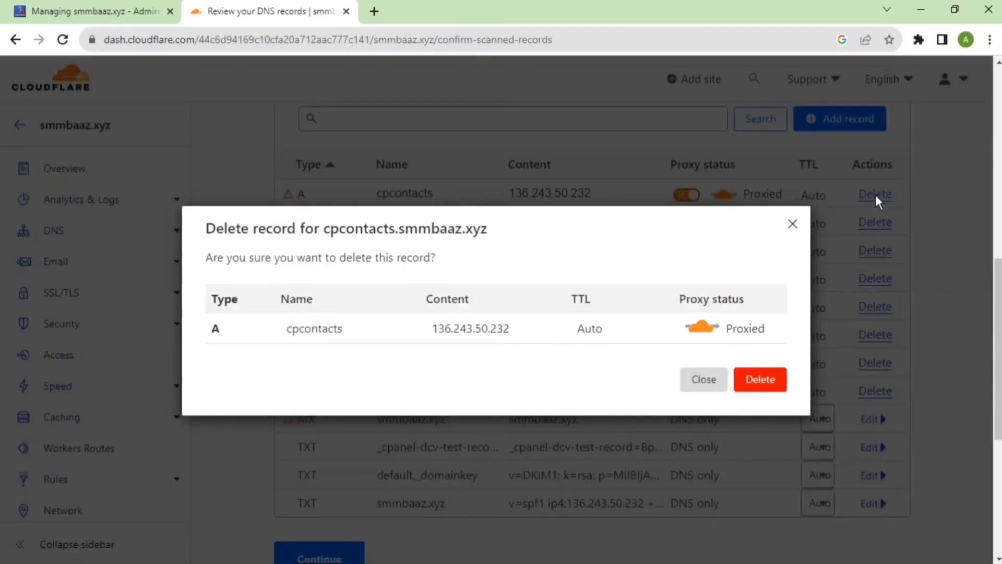
click(752, 392)
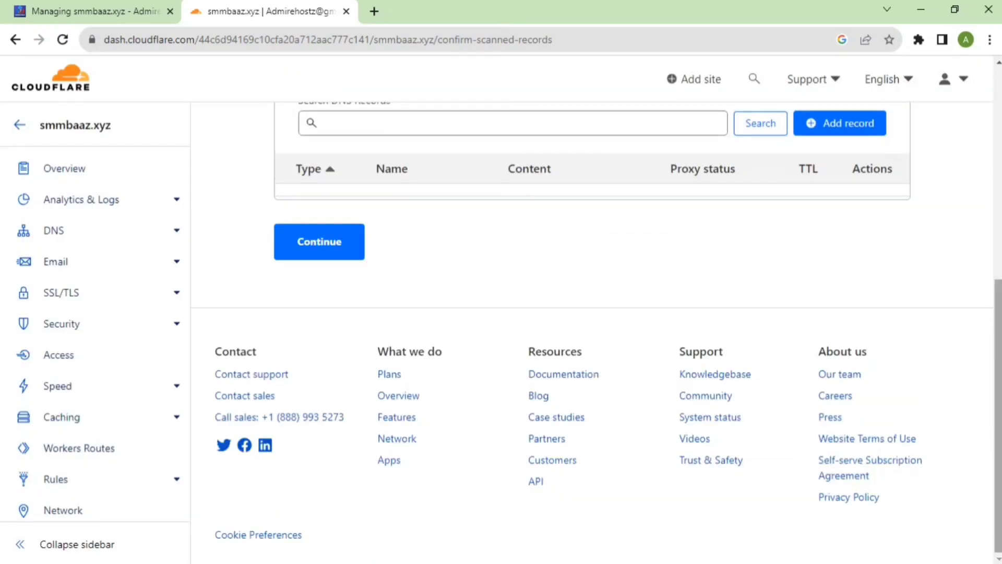
Step: Continue past the DNS record review with an empty record list and confirm adding records later
drag(1000, 416, 1000, 222)
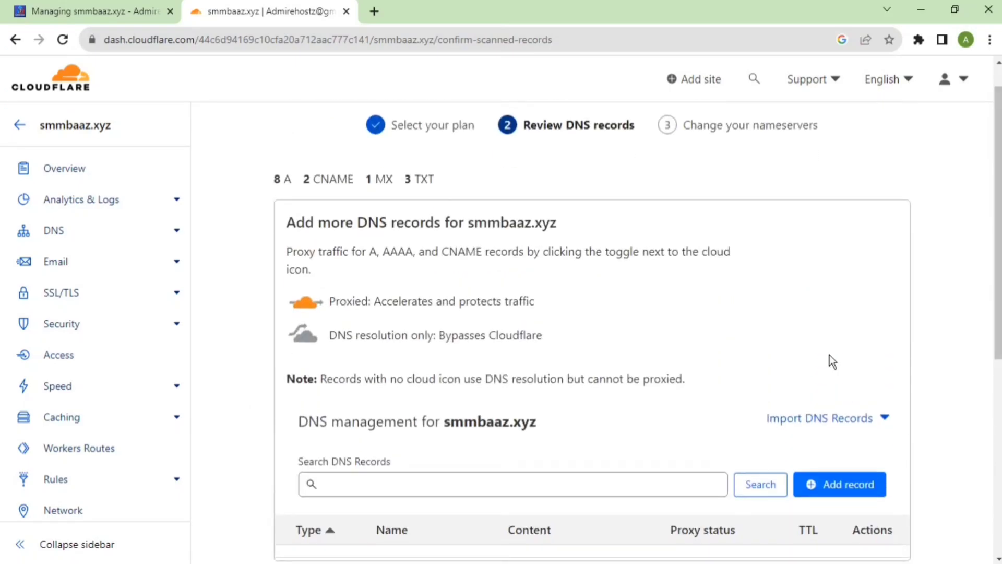
scroll(121, 388, down, 2)
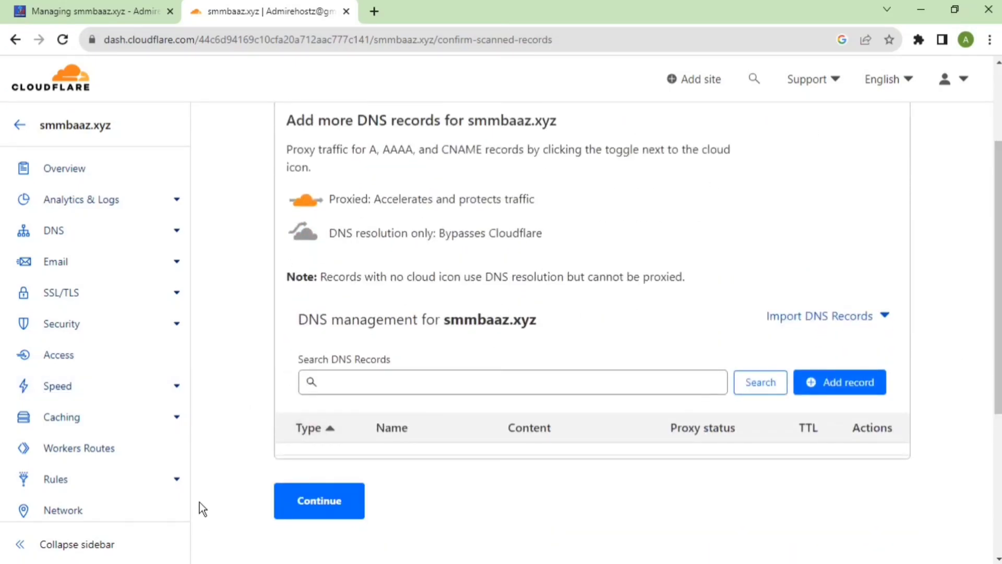
click(332, 503)
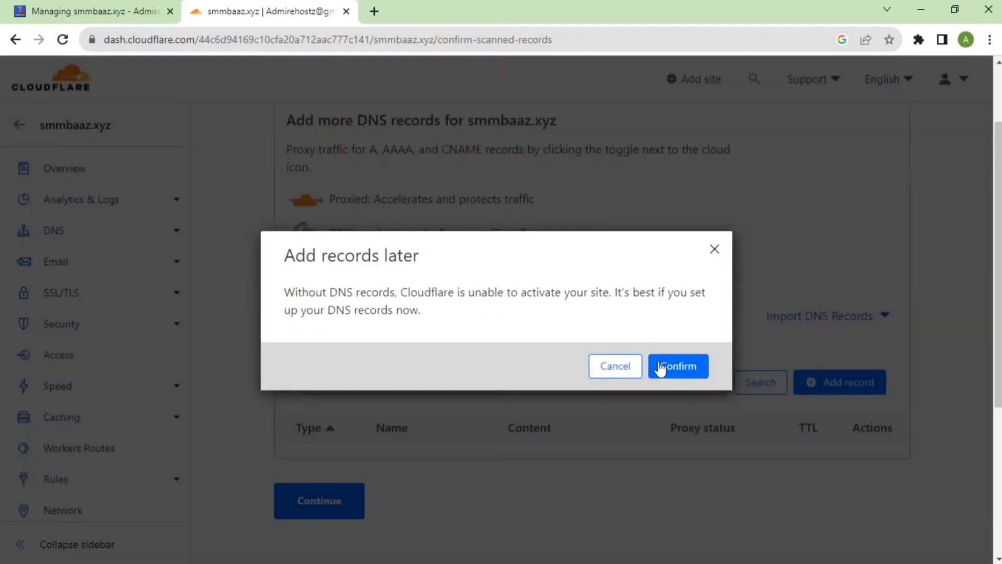
click(662, 370)
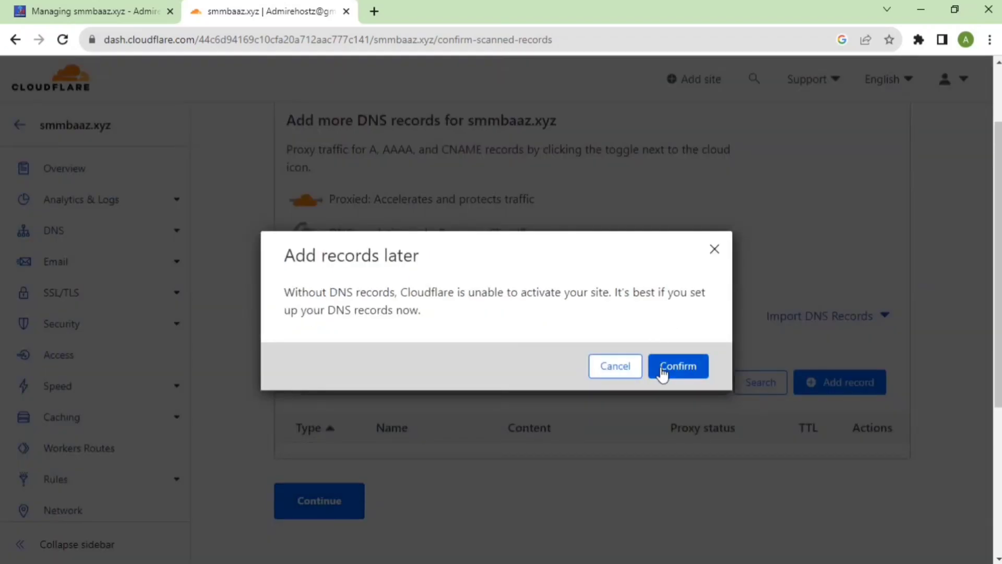
Step: Declare the nameserver change done so that Cloudflare checks the nameservers of smmbaaz.xyz
scroll(982, 334, down, 8)
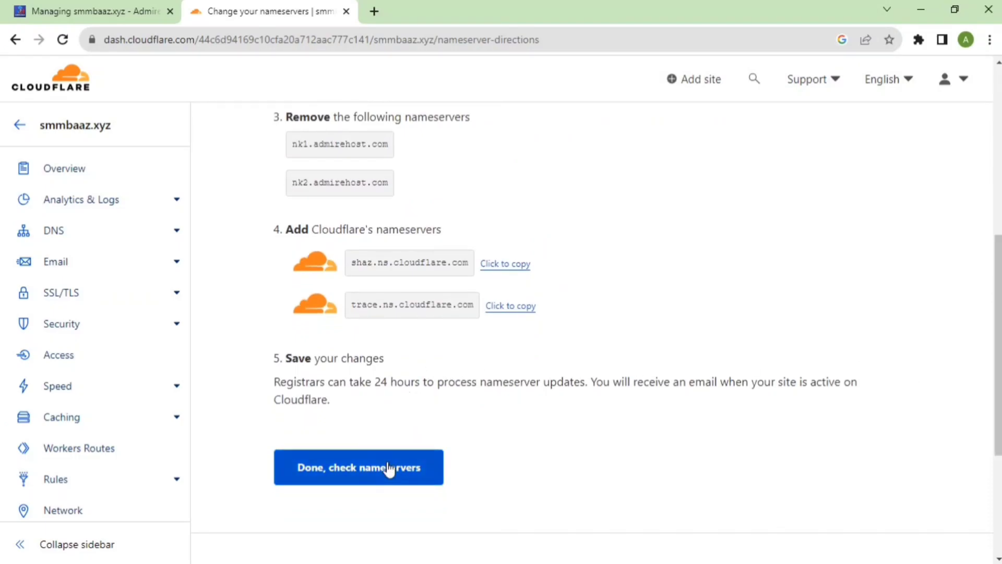
click(389, 469)
scroll(772, 385, down, 5)
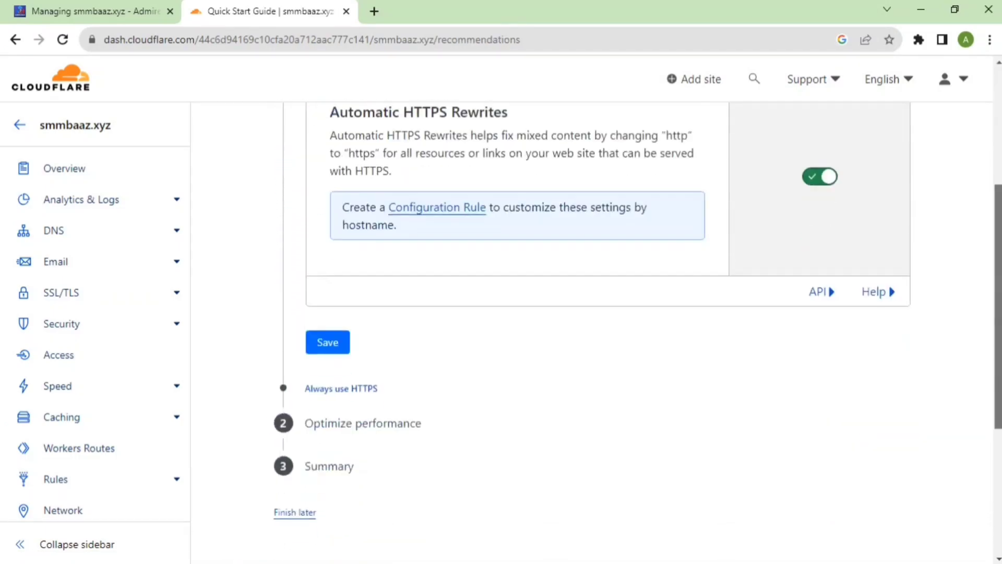
Step: Complete the Quick Start Guide, saving Automatic HTTPS Rewrites, Always Use HTTPS and Brotli as turned on
scroll(336, 279, down, 2)
click(336, 280)
click(808, 282)
click(397, 427)
click(399, 414)
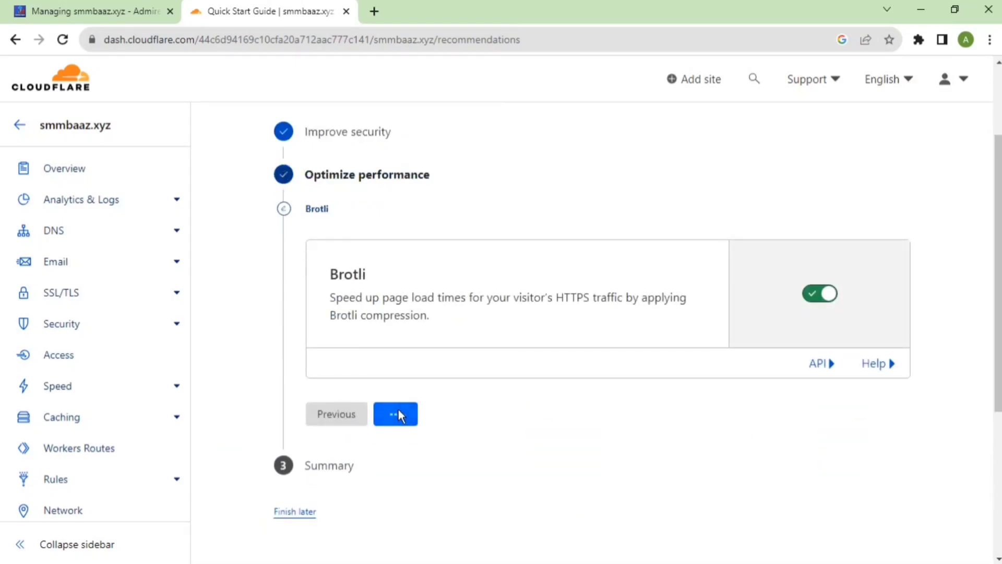
click(336, 435)
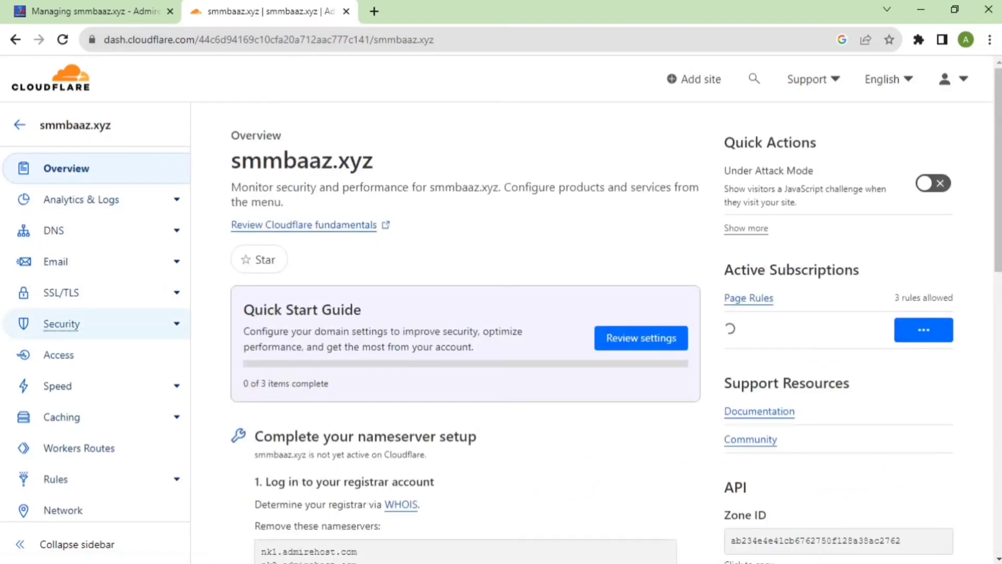
Step: Request a nameserver check for smmbaaz.xyz from its Cloudflare overview, then reload the page
drag(1000, 225, 986, 448)
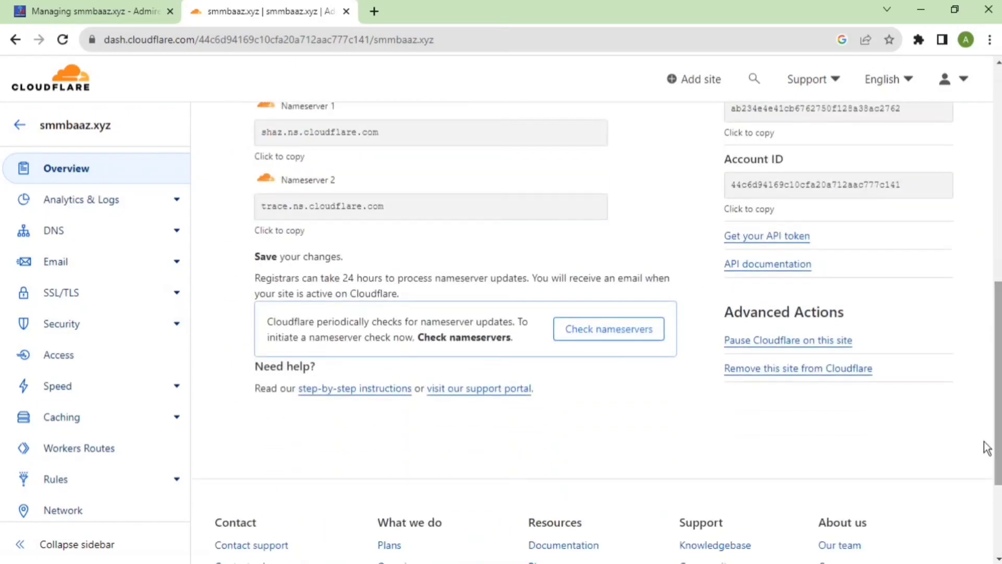
click(585, 328)
drag(999, 407, 994, 373)
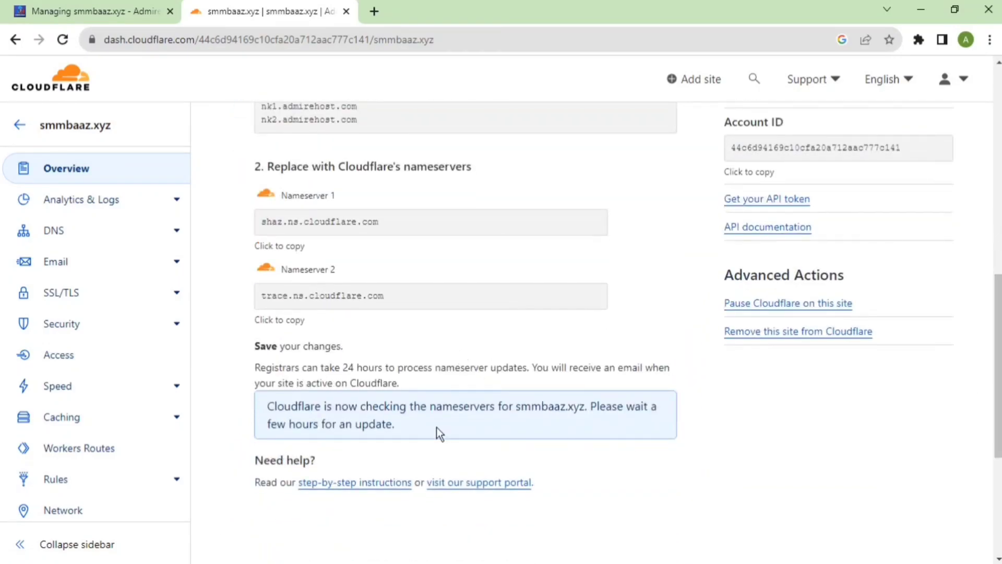
triple_click(382, 425)
click(738, 445)
drag(995, 370, 981, 177)
click(61, 41)
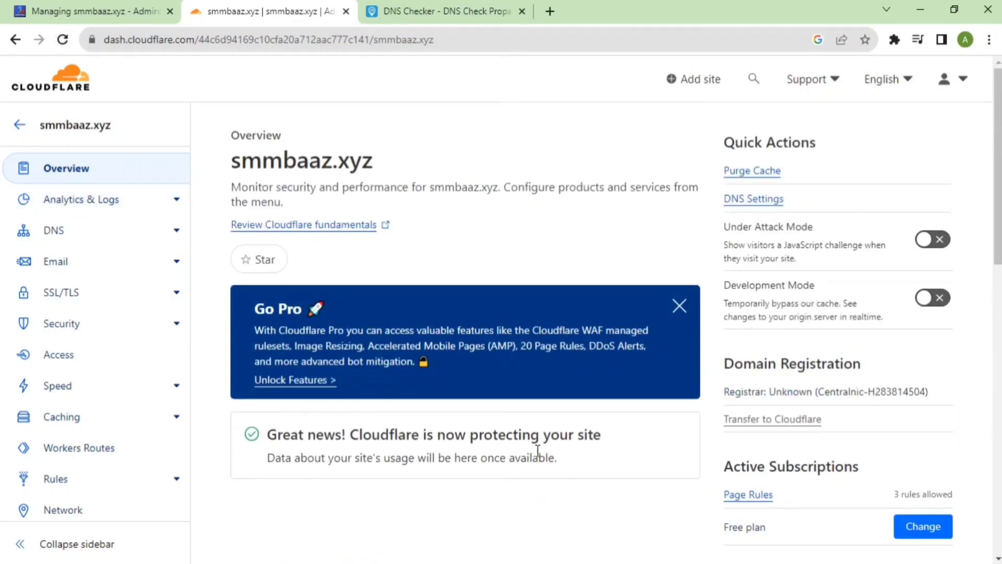
Step: Examine the site's protection status, then look up the NS records of smmbaaz.xyz in DNS Checker to review their propagation
drag(619, 447, 269, 438)
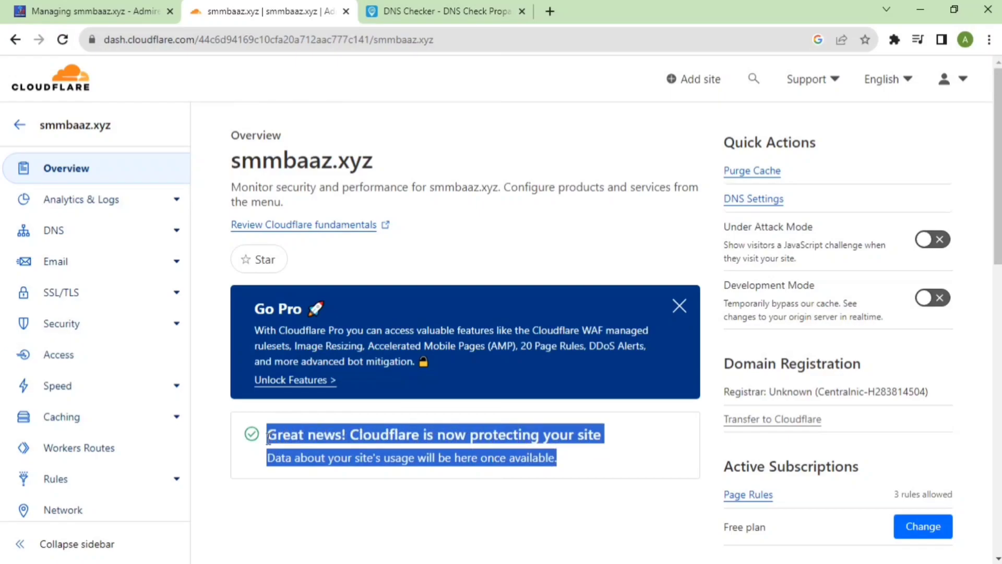
click(444, 11)
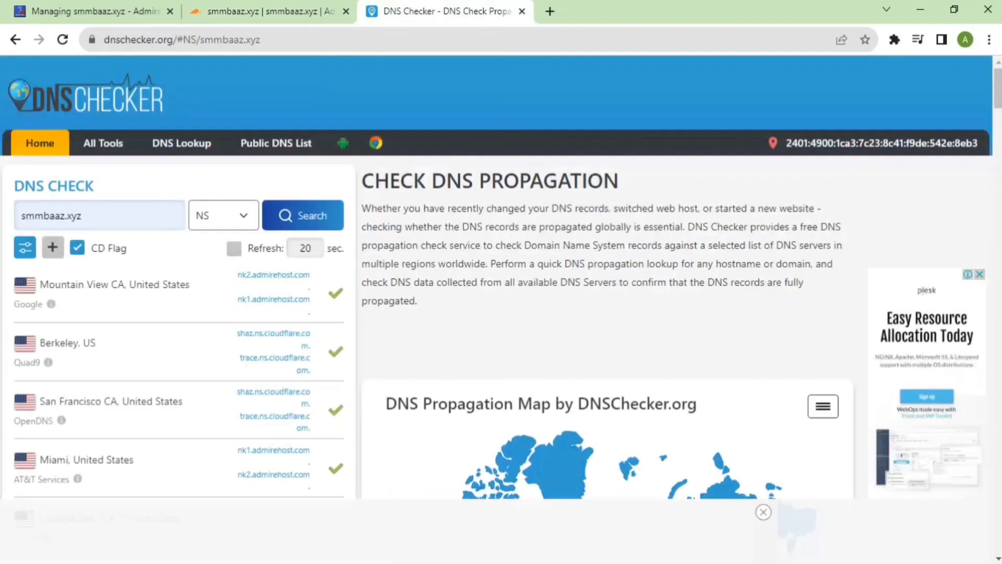
click(284, 218)
scroll(999, 137, down, 6)
drag(999, 137, 995, 194)
Step: Switch back to Cloudflare and open the DNS records of smmbaaz.xyz
click(263, 11)
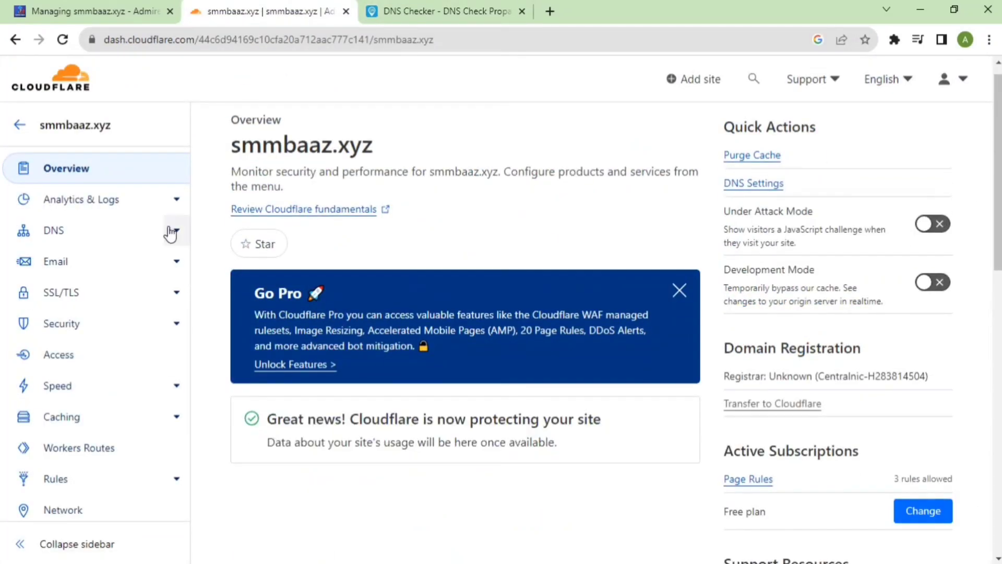
click(53, 234)
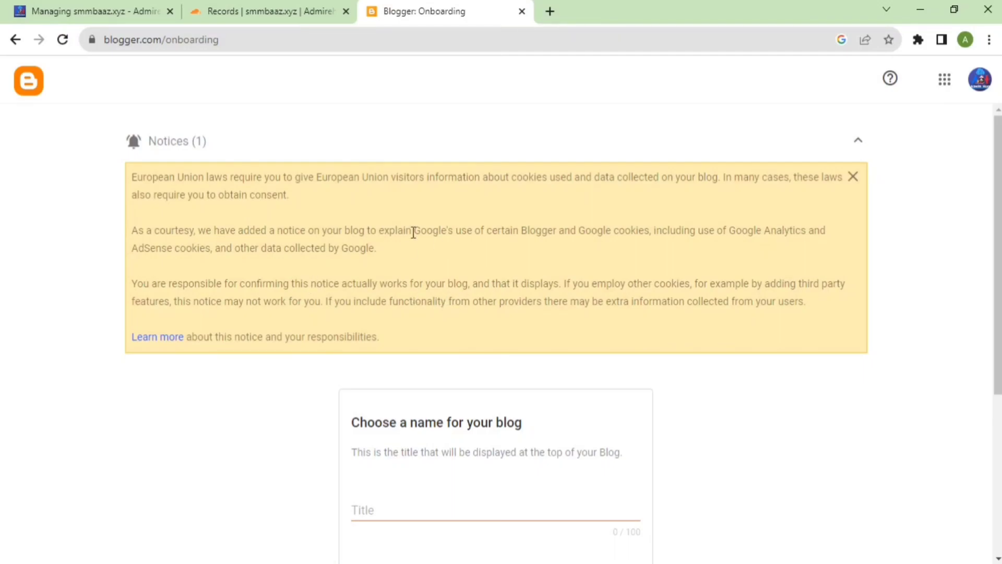
Step: In Blogger, title the new blog hostingz and continue to choosing its URL
drag(999, 237, 999, 363)
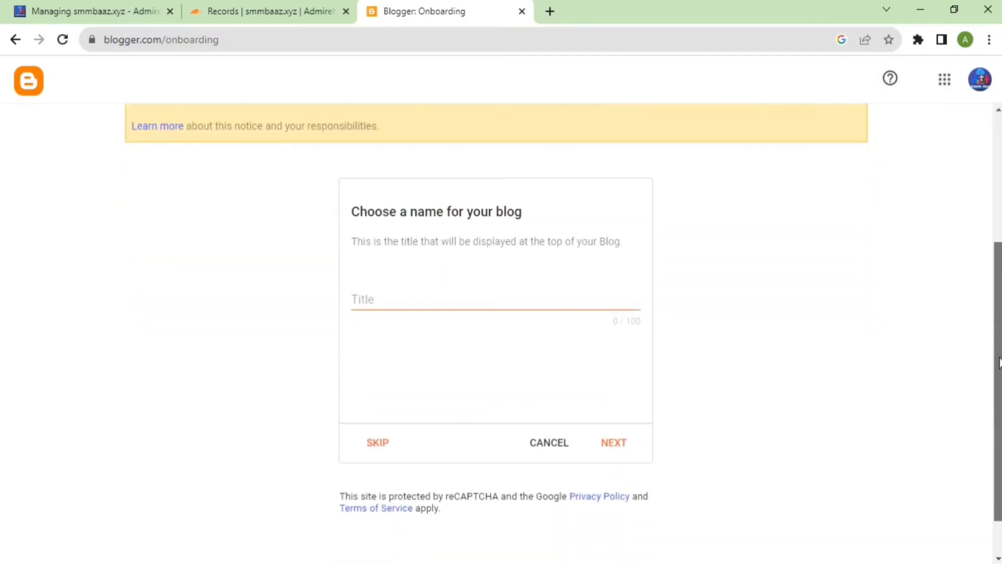
click(385, 304)
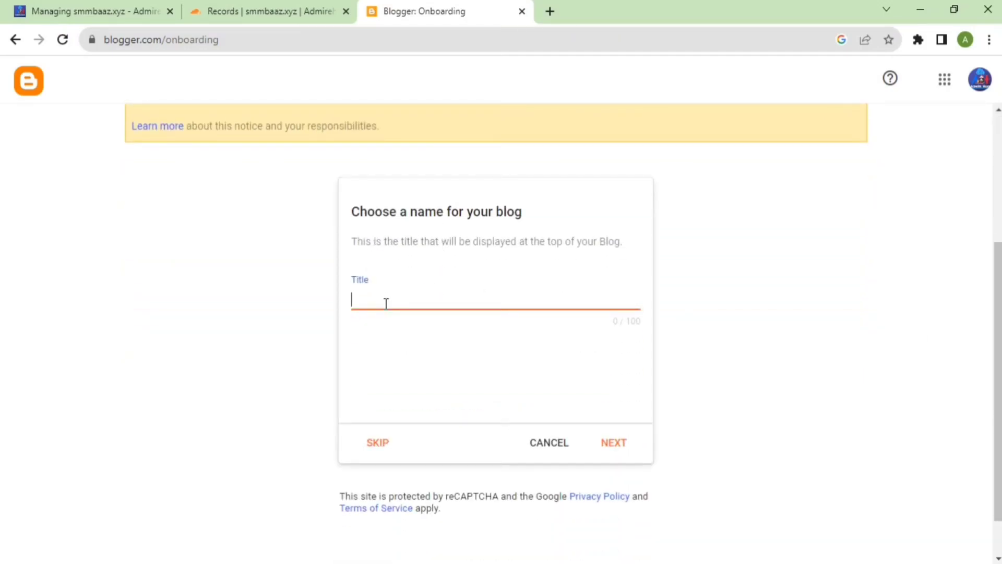
text(hostingz)
click(617, 442)
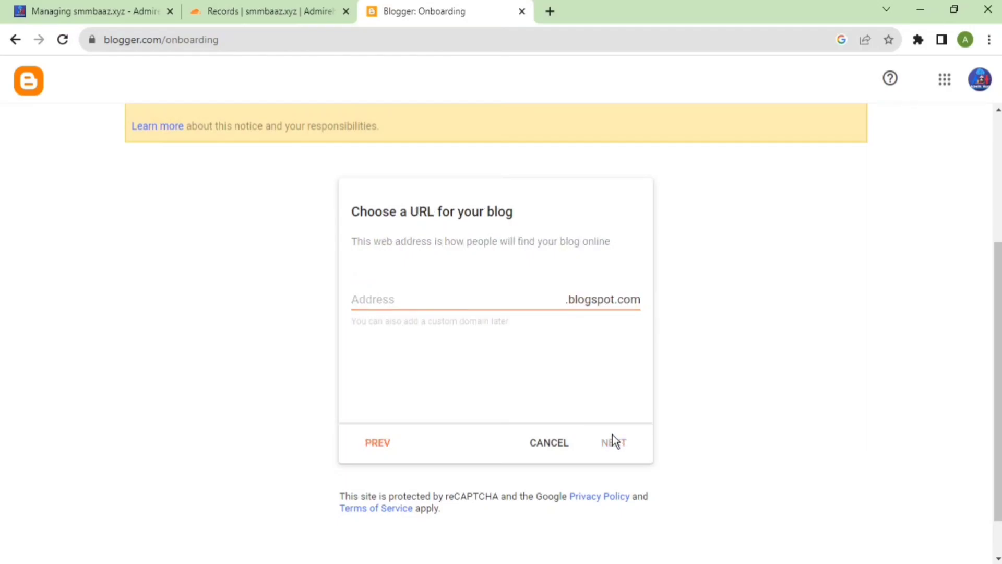
Step: Set the blog's address to hostingz123.blogspot.com, after trying hostingz1, and continue to the display name
click(434, 298)
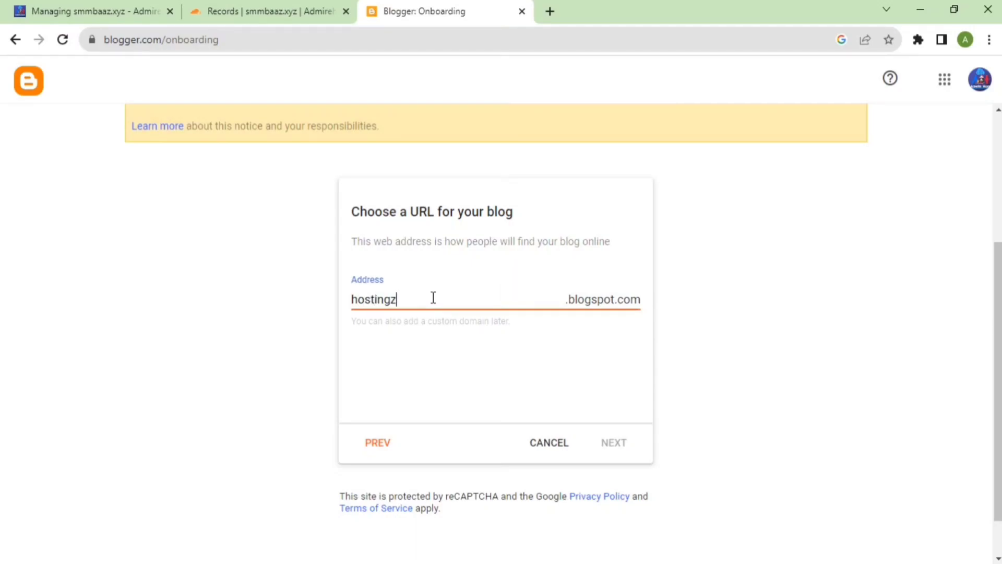
text(hostingz1)
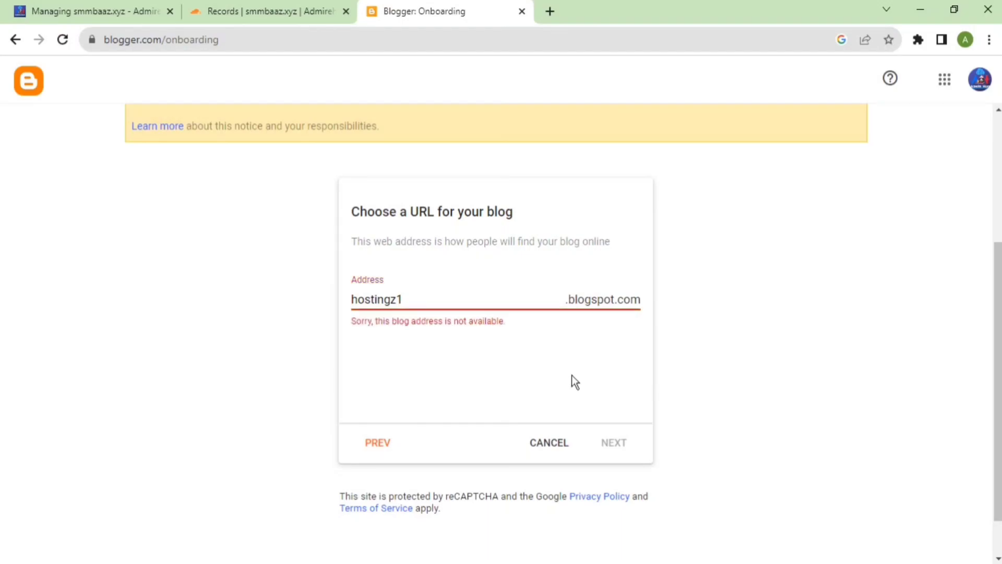
text(23)
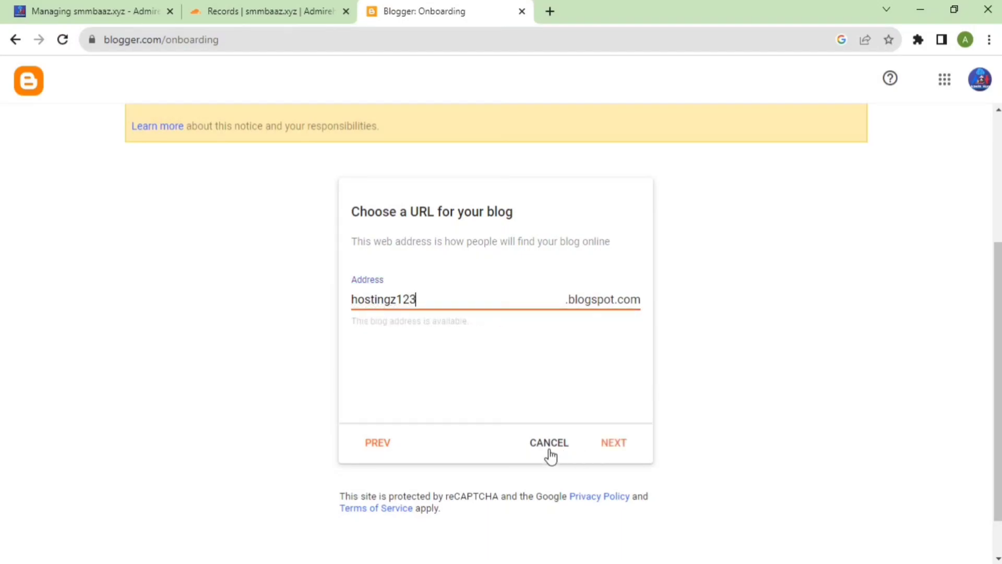
click(623, 446)
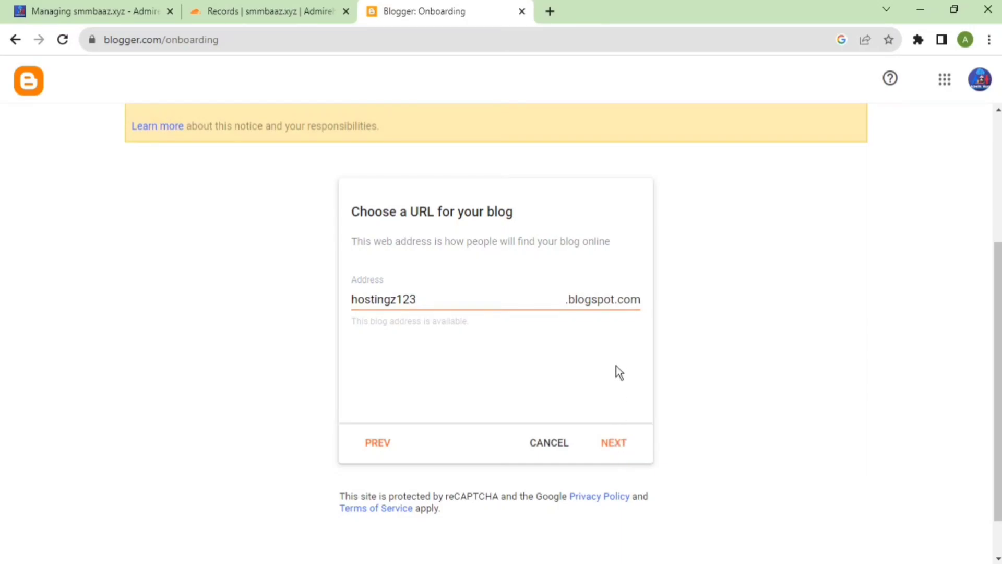
click(618, 445)
Step: Finish creating the blog with the display name hostingz and take a look at the live blog
click(434, 306)
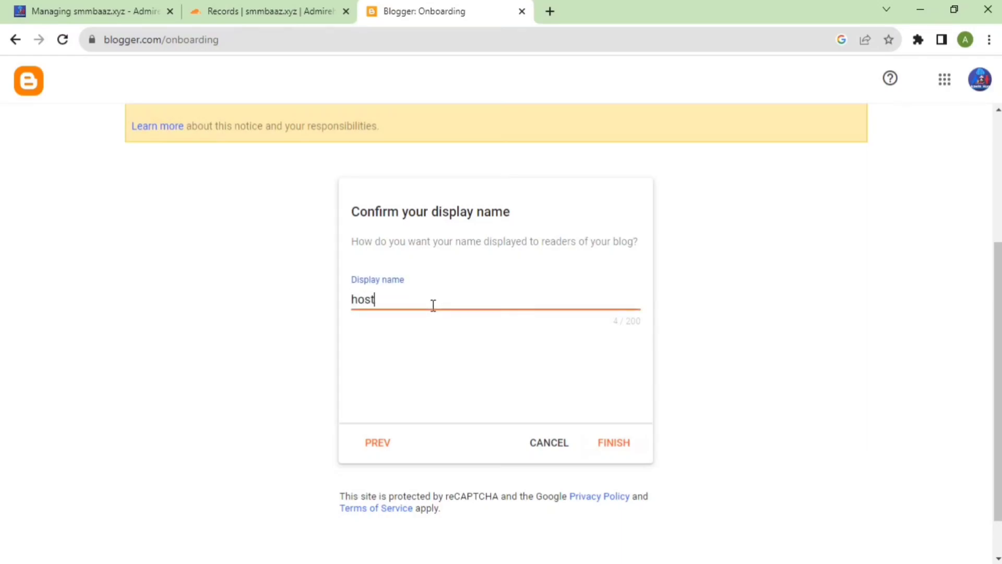
click(615, 449)
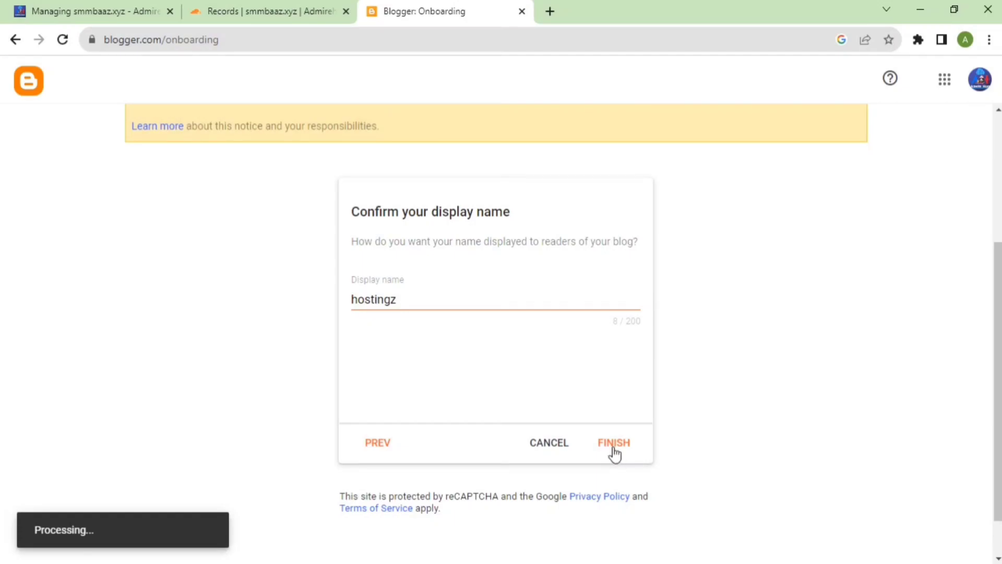
drag(199, 211, 175, 283)
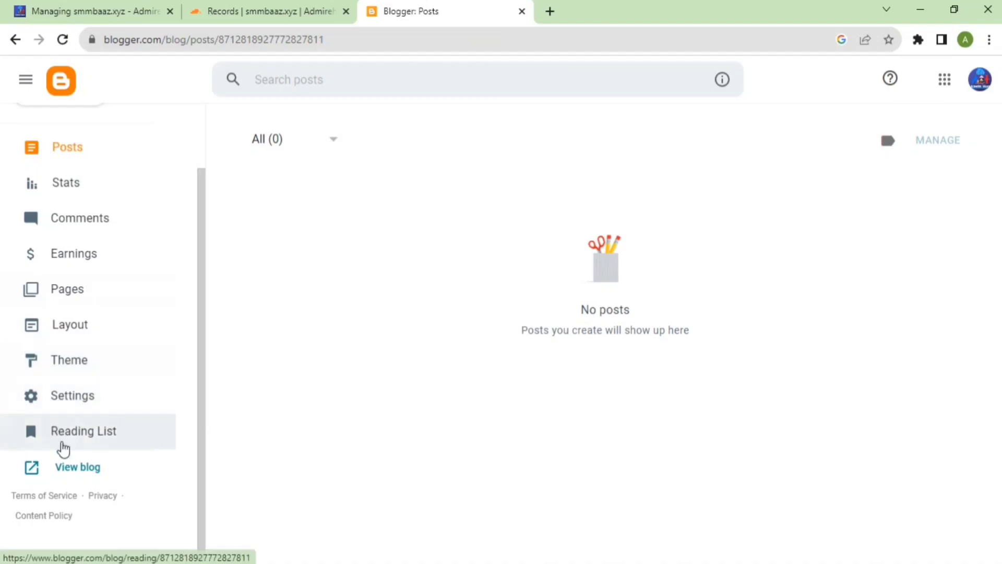
click(68, 467)
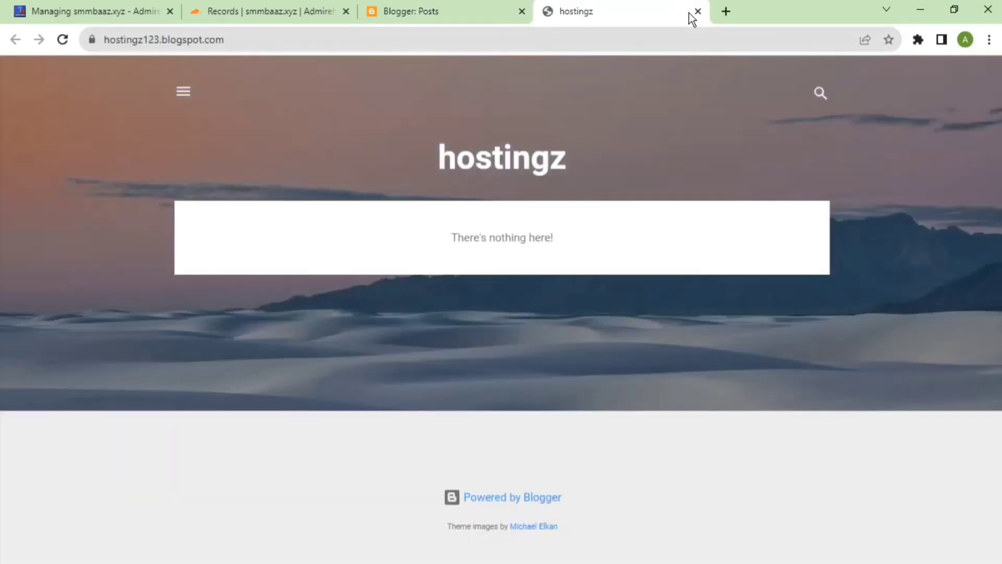
click(696, 12)
Step: Apply the Contempo Pink theme to the hostingz blog
click(69, 358)
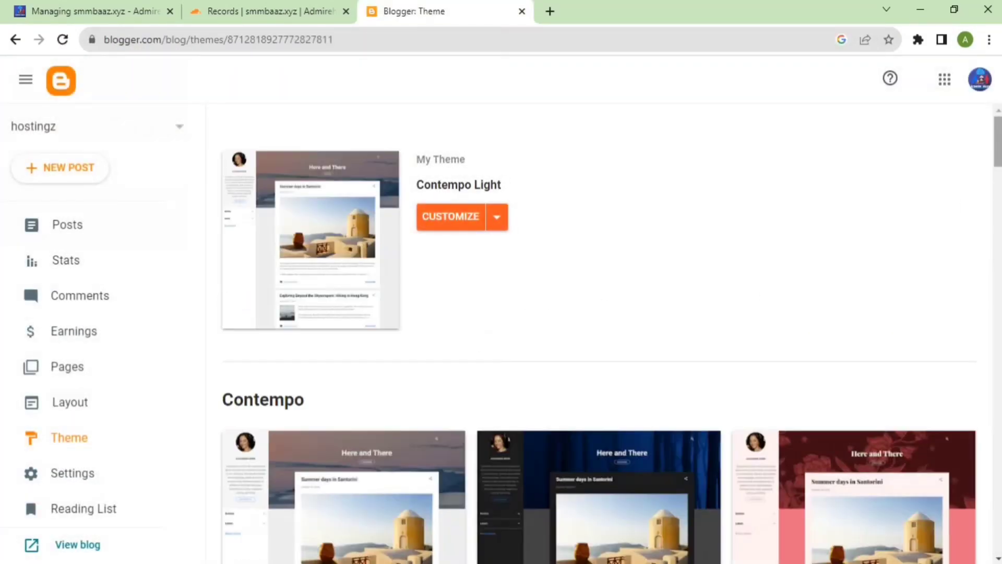
scroll(470, 324, down, 10)
click(403, 385)
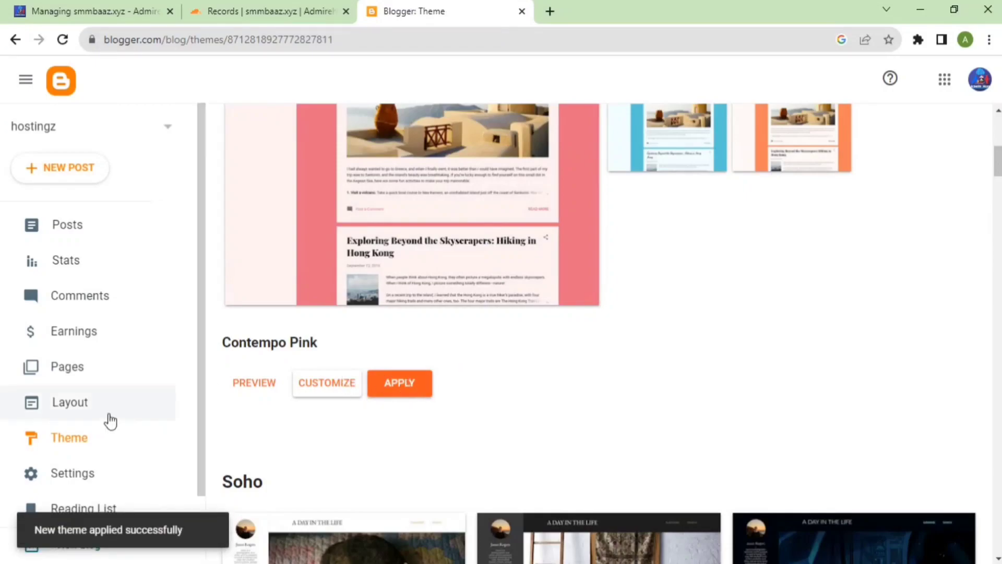
Step: View the live blog to examine its new theme and blogspot address, then return to Blogger
scroll(174, 475, down, 2)
click(84, 480)
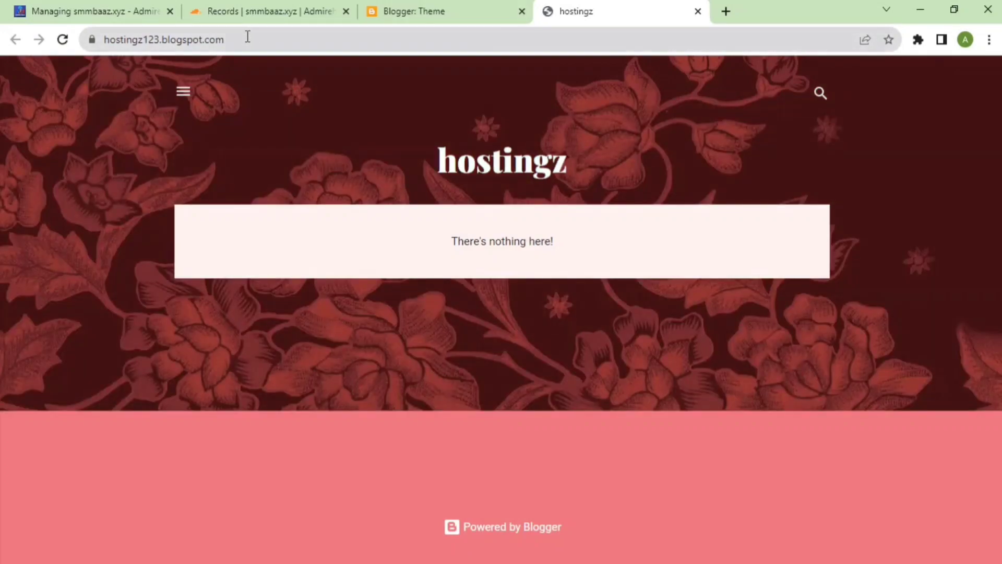
click(241, 38)
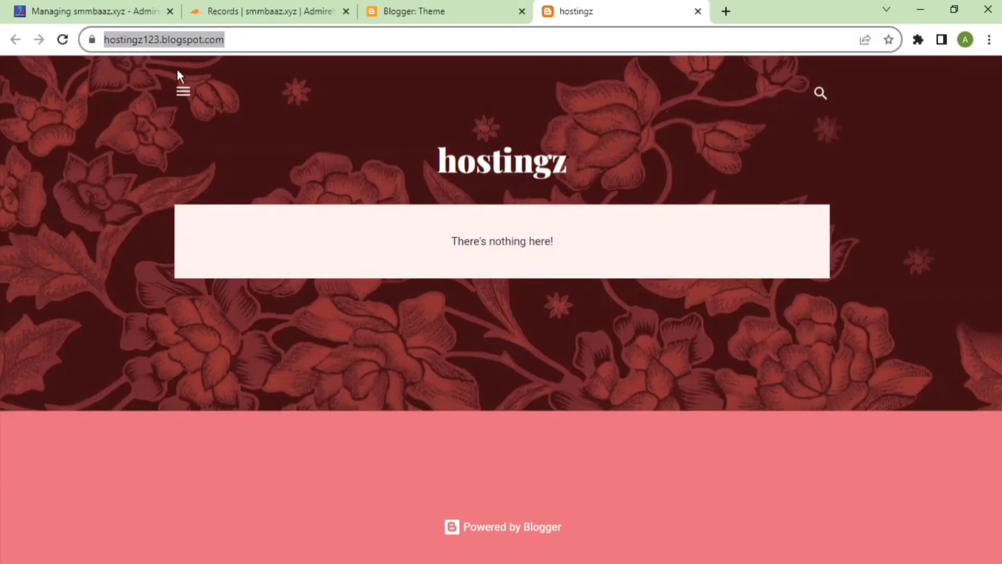
click(422, 75)
click(699, 17)
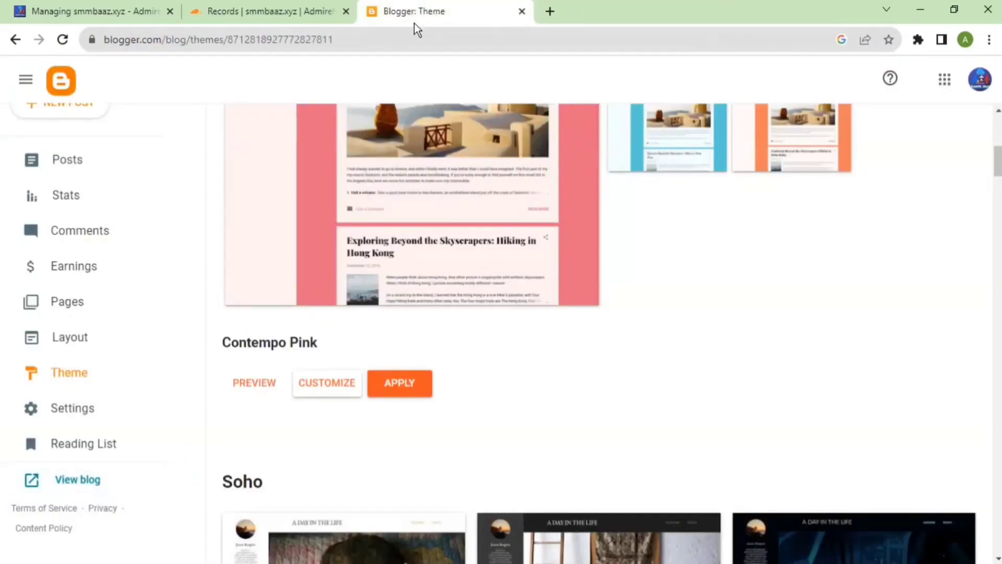
click(78, 408)
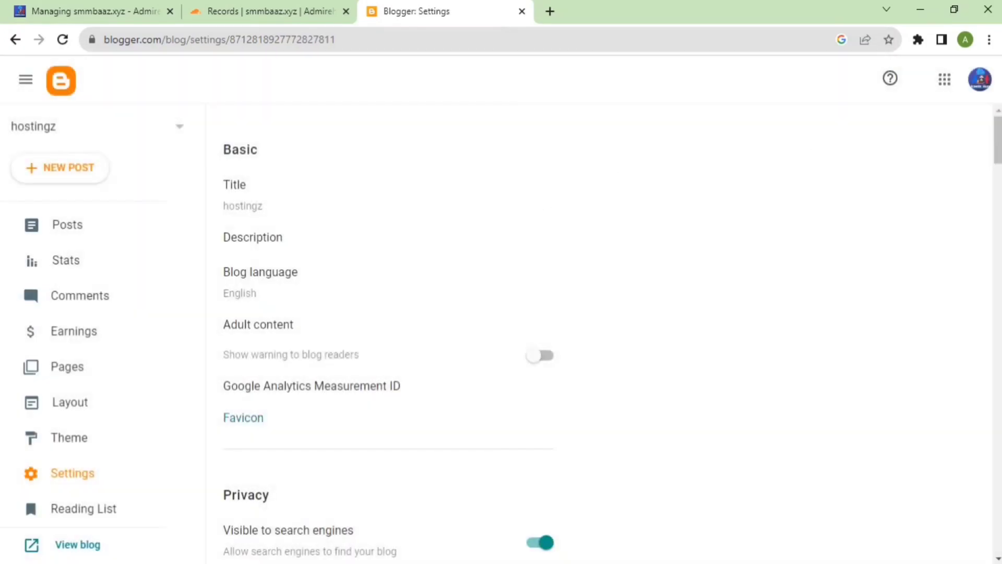
scroll(489, 291, down, 7)
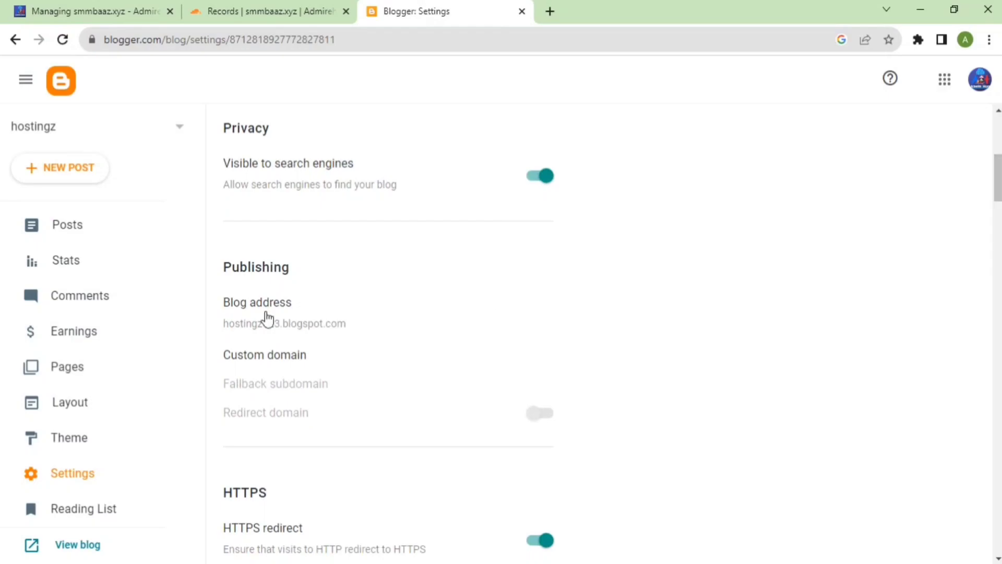
click(267, 354)
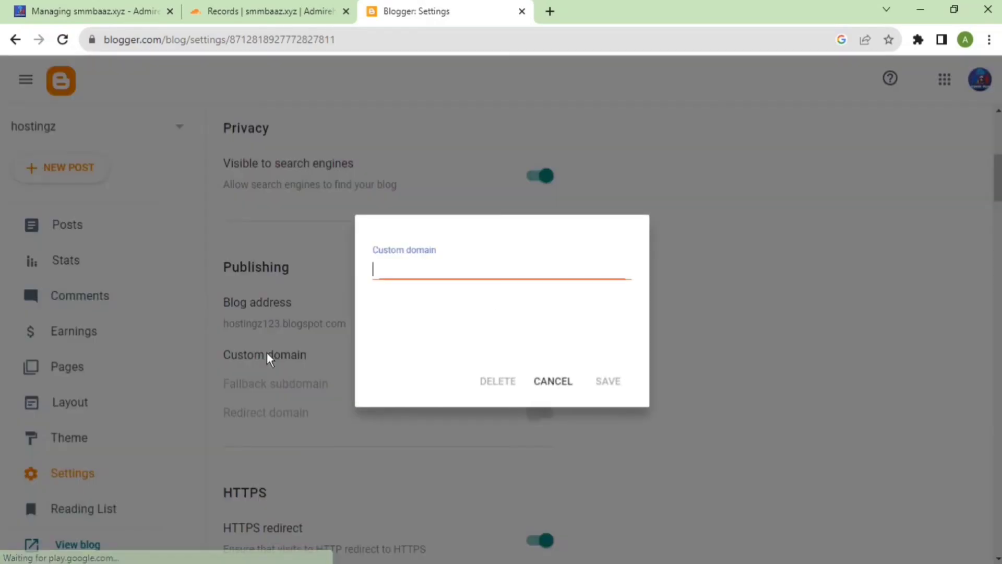
click(465, 277)
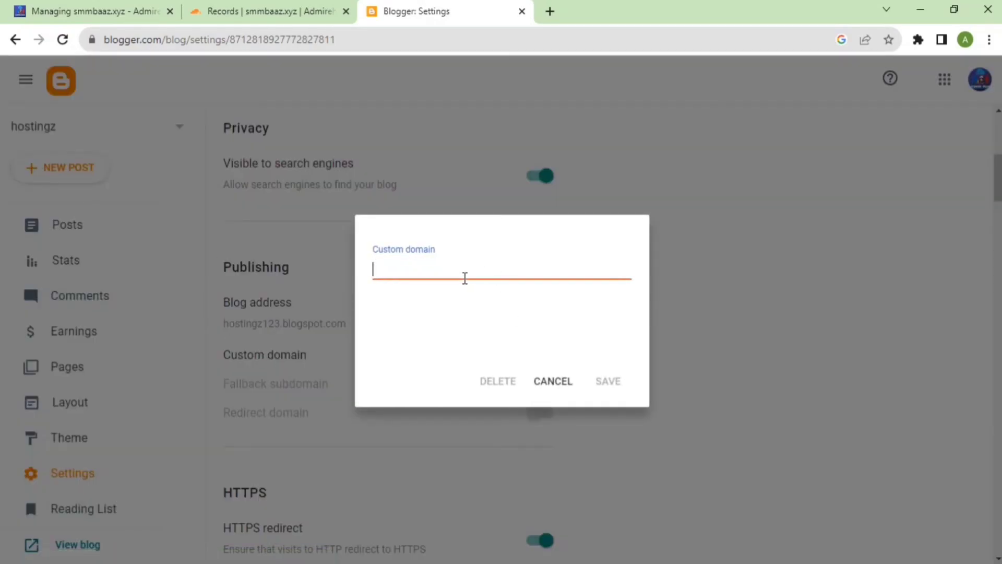
text(www.)
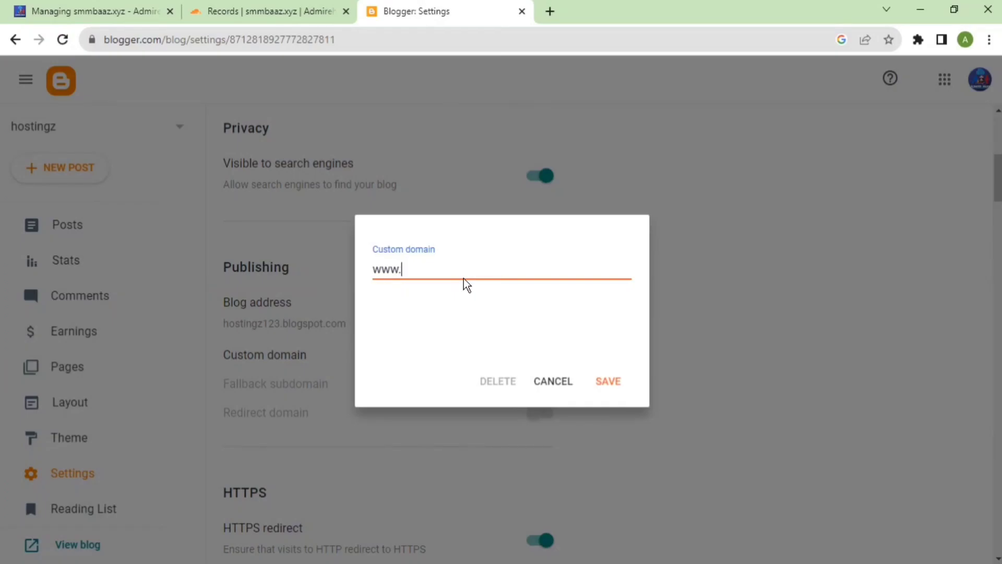
text(smmbaaz.xyz)
click(608, 381)
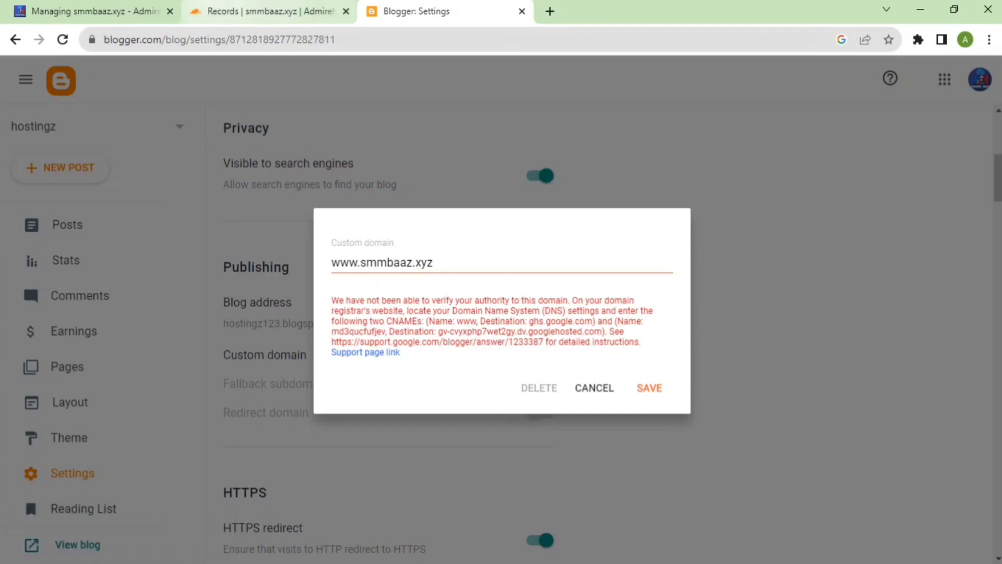
Step: Switch to Cloudflare and add an A record for smmbaaz.xyz with the IPv4 address 216.239.32.21
click(261, 11)
click(374, 381)
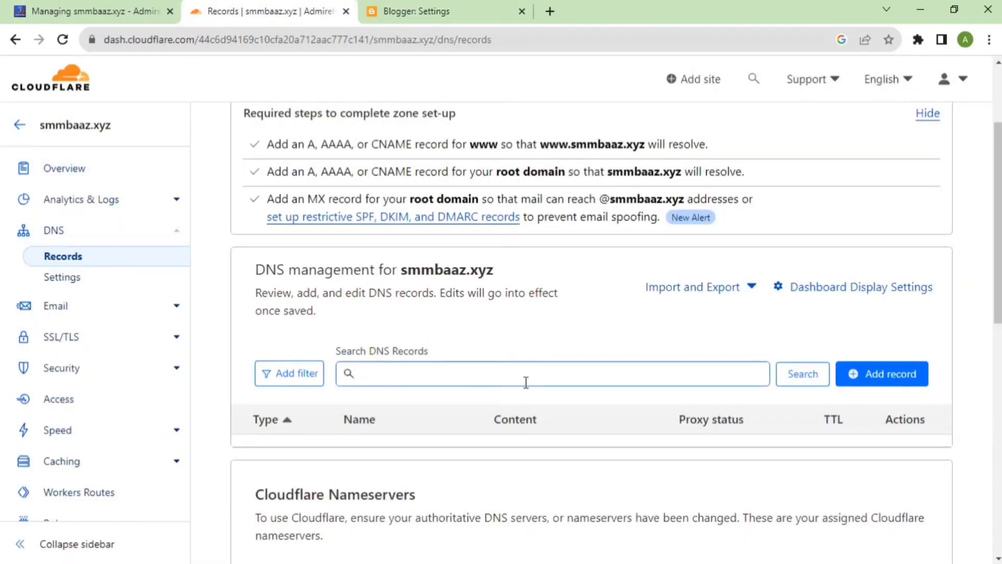
click(886, 380)
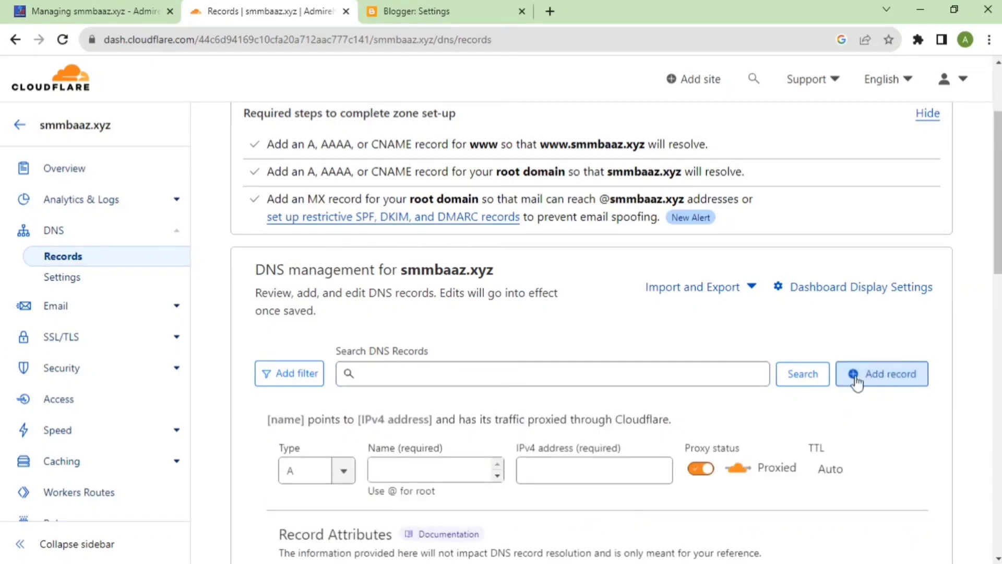
click(407, 463)
text(smmbaaz.xyz)
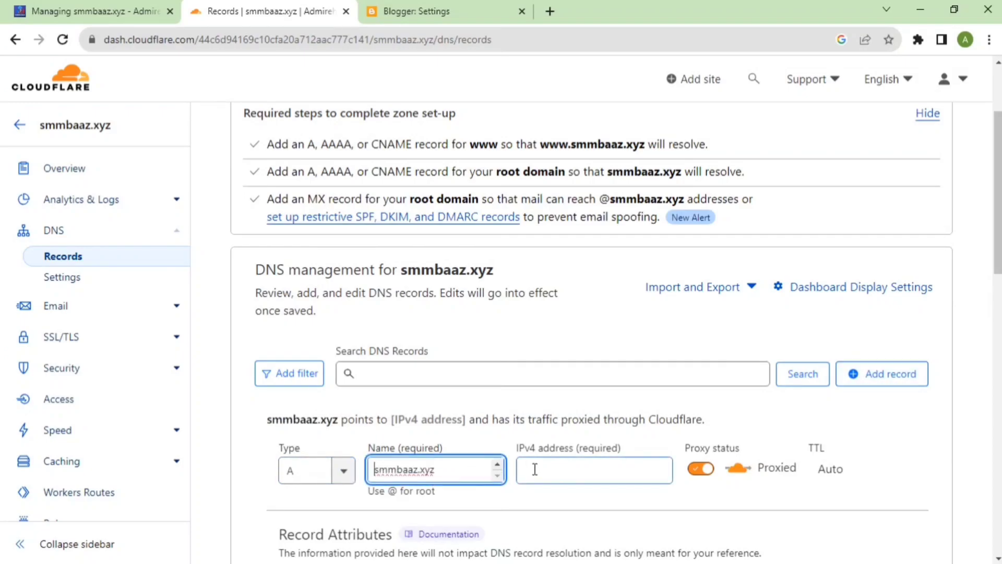
click(577, 468)
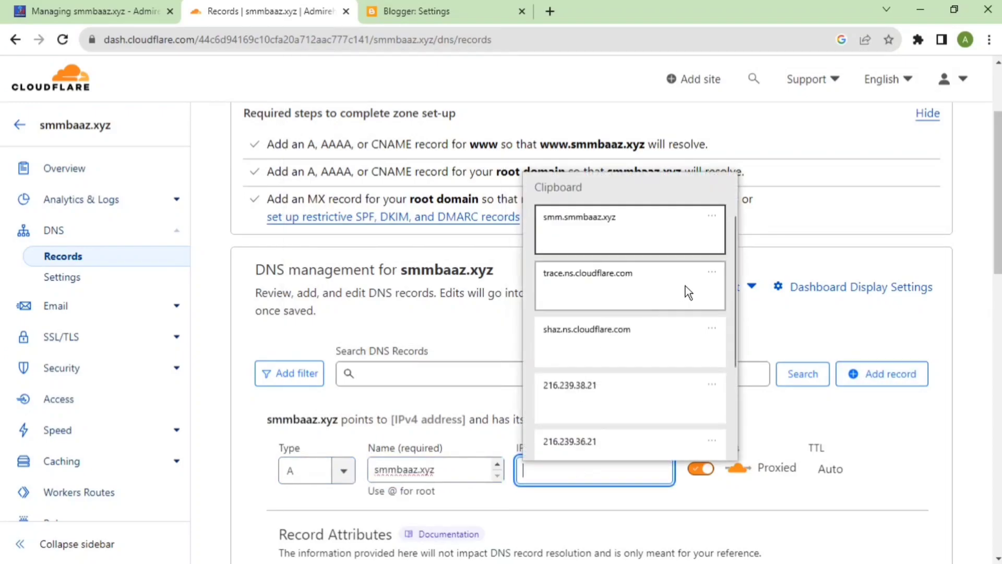
drag(733, 341, 731, 425)
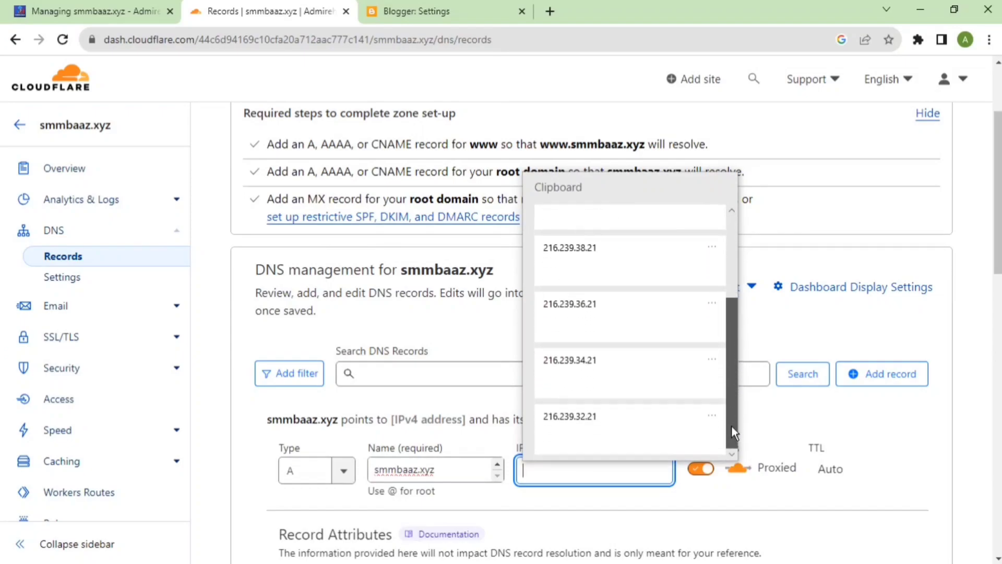
click(603, 425)
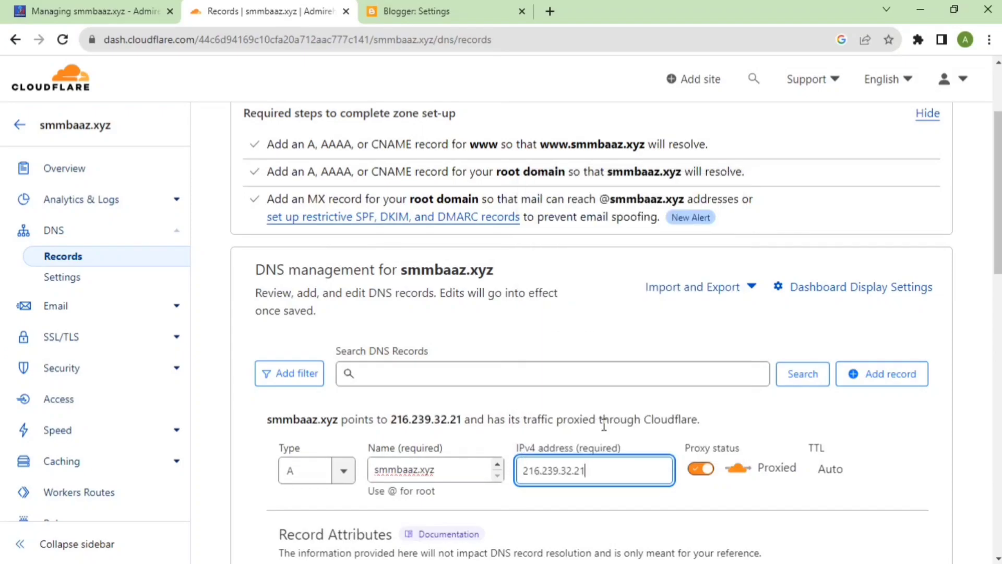
scroll(603, 425, down, 5)
scroll(888, 365, up, 1)
click(908, 462)
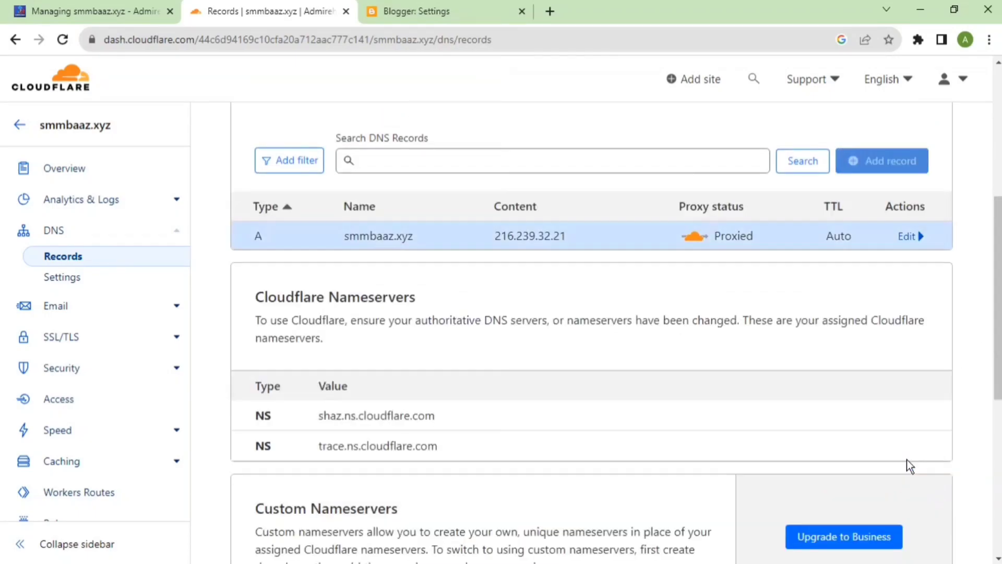
Step: Add three more A records for smmbaaz.xyz with the IPv4 addresses 216.239.34.21, 216.239.36.21 and 216.239.38.21
scroll(977, 269, up, 2)
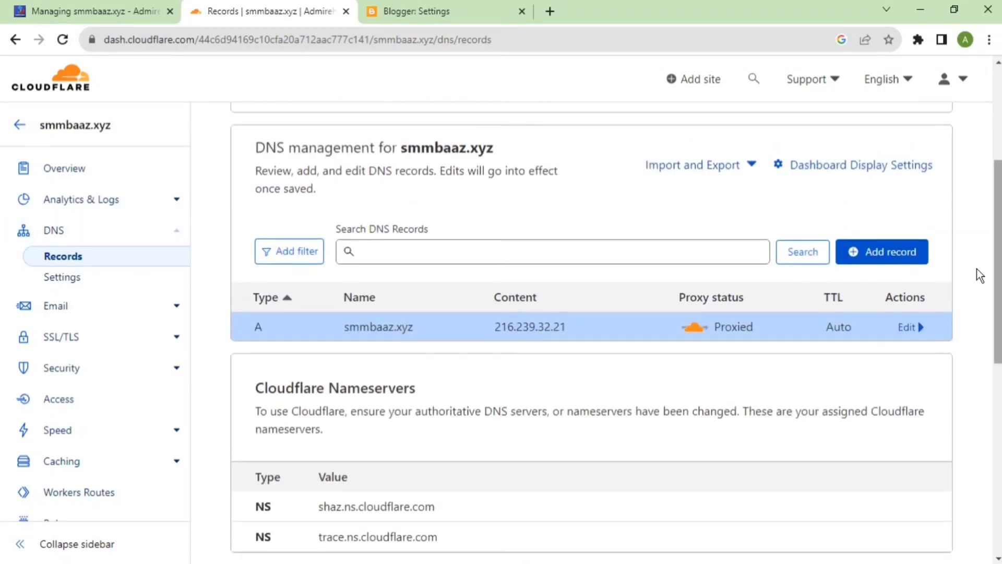
click(899, 255)
click(584, 349)
click(431, 350)
drag(496, 156, 402, 153)
key(ctrl+c)
click(402, 347)
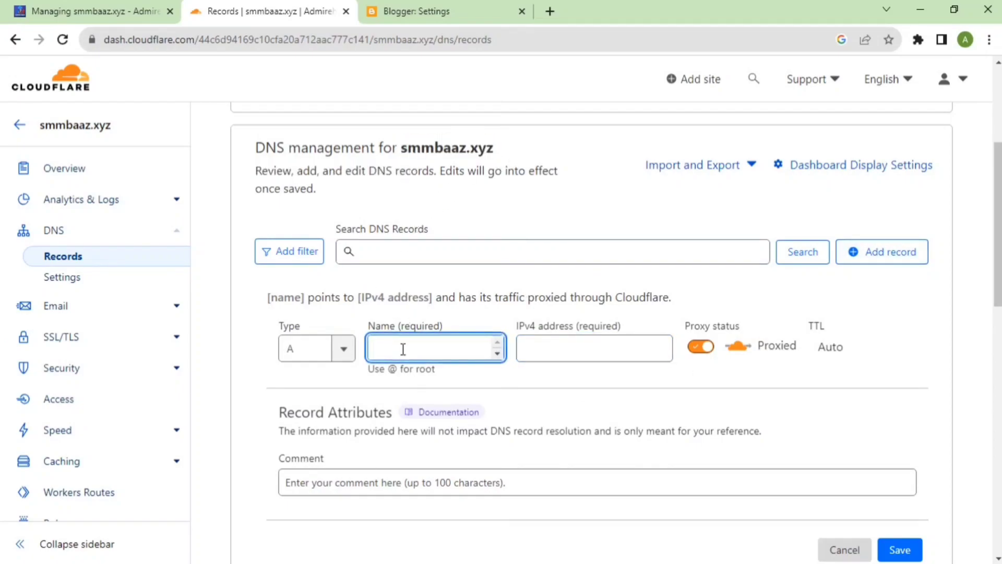
key(ctrl+v)
click(586, 347)
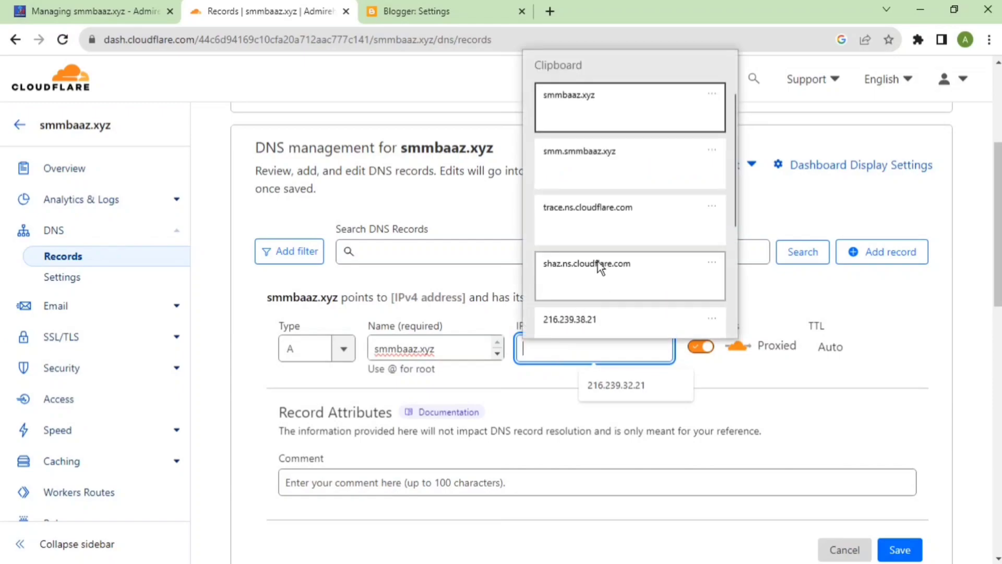
drag(730, 164, 724, 278)
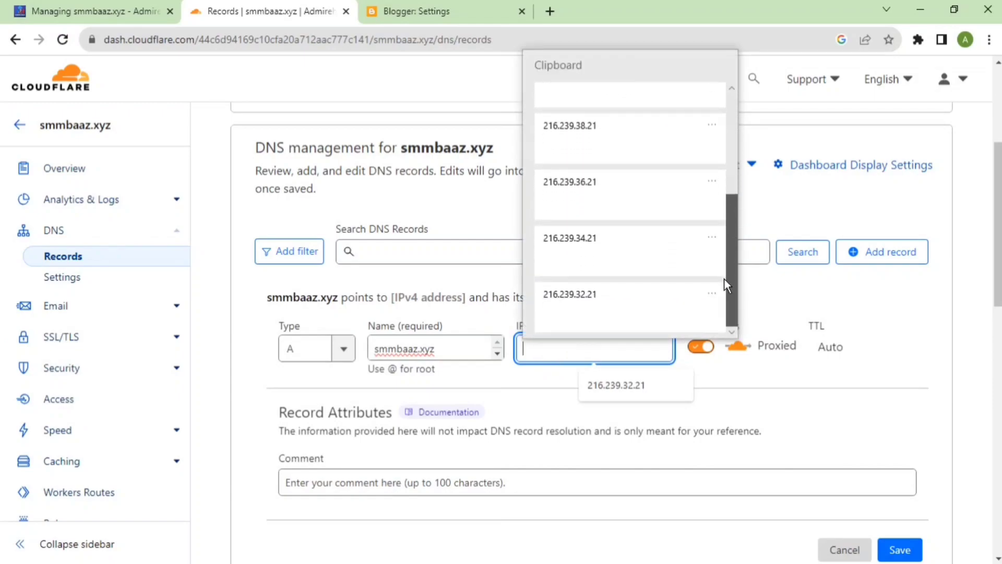
click(693, 266)
click(899, 548)
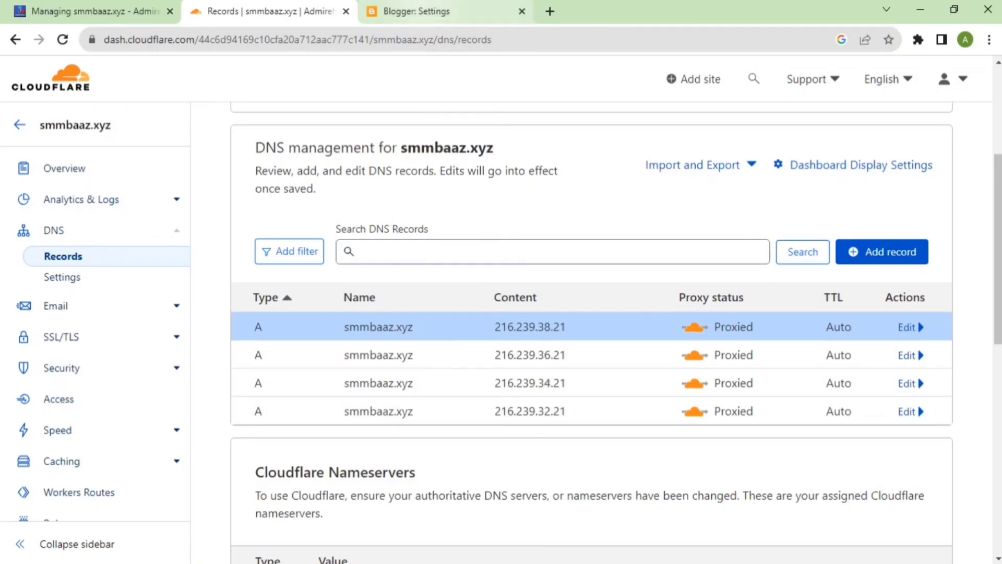
Step: Check the first CNAME name in Blogger's custom domain message and start a CNAME record named www in Cloudflare
click(418, 12)
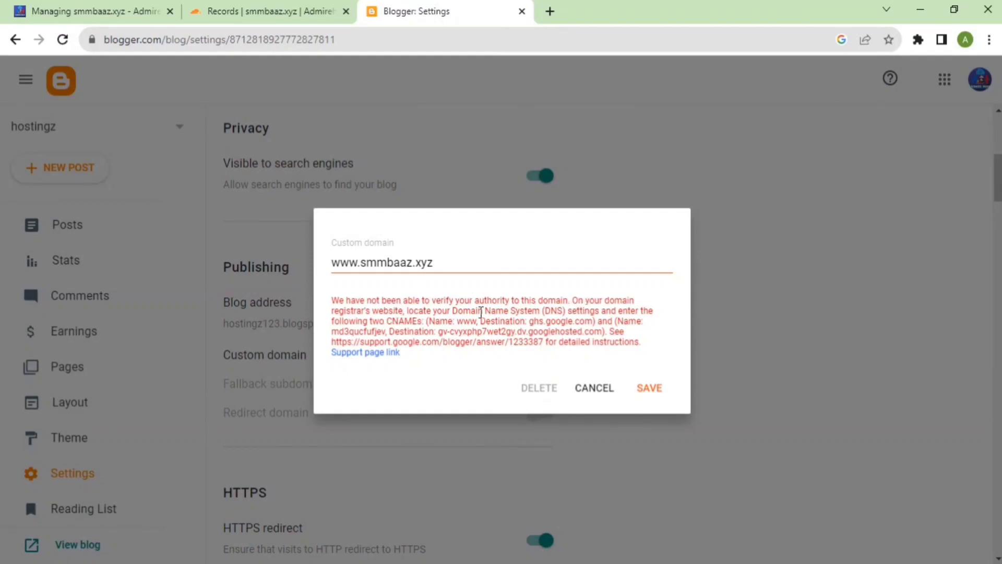
drag(458, 321, 469, 322)
click(261, 11)
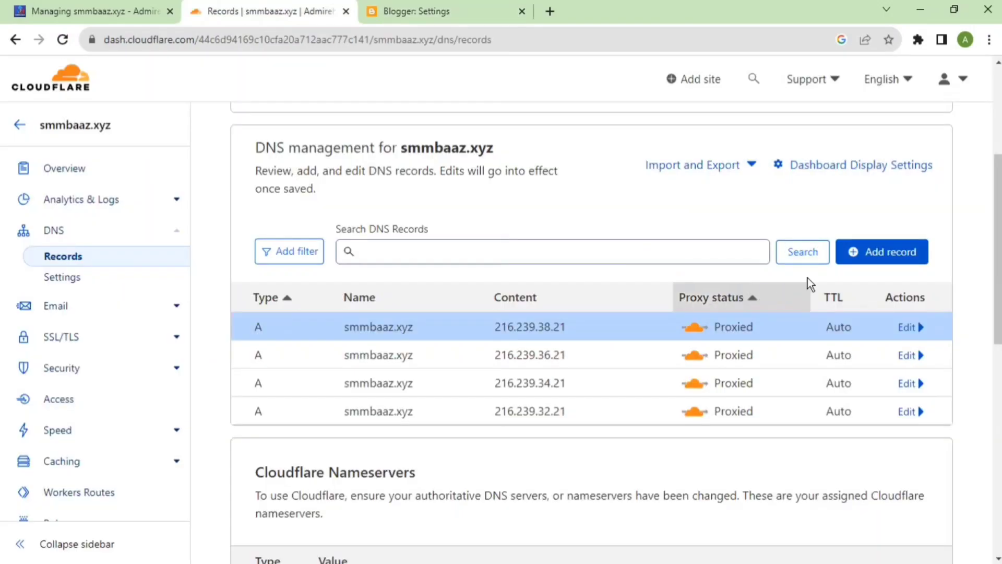
click(860, 253)
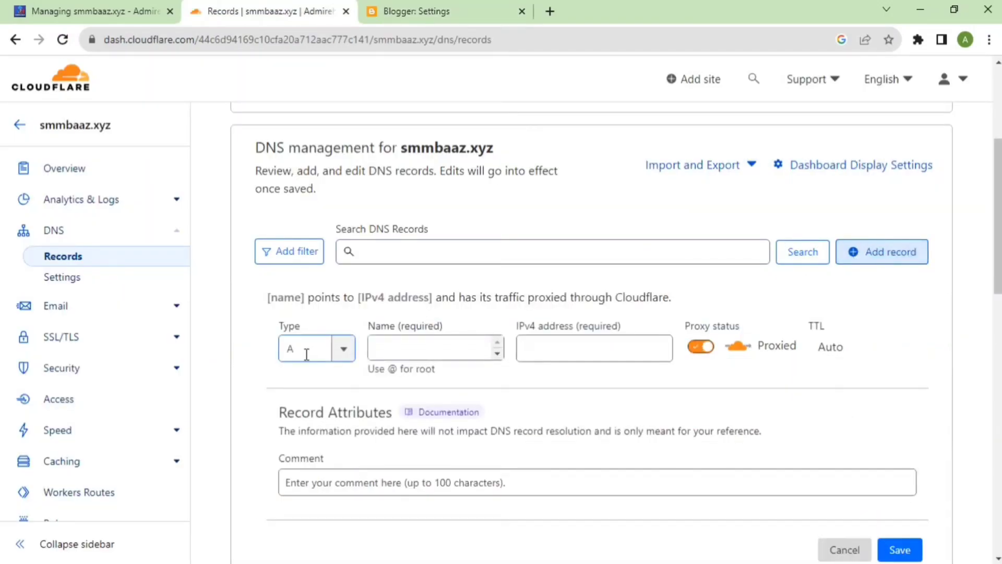
click(343, 350)
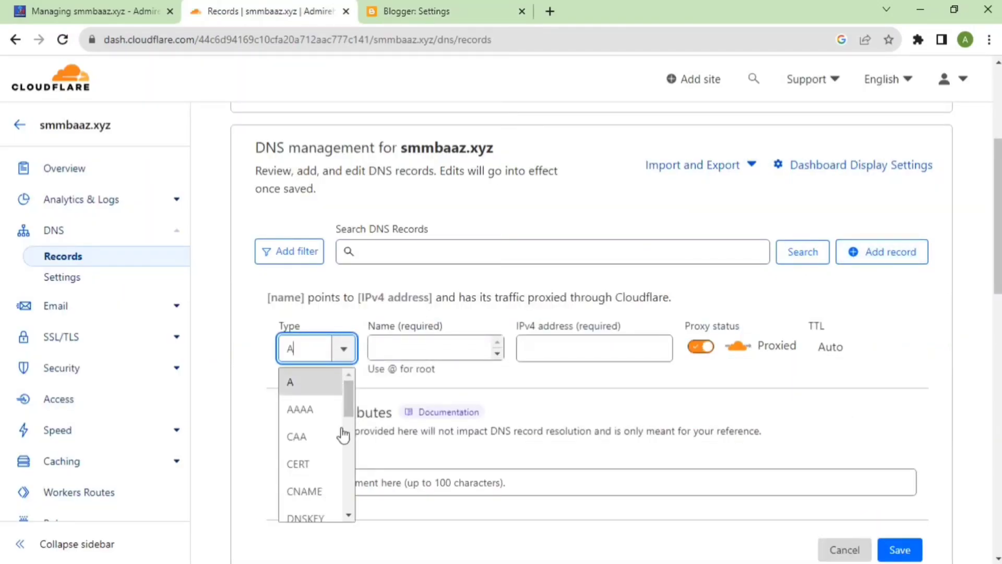
click(324, 493)
click(406, 353)
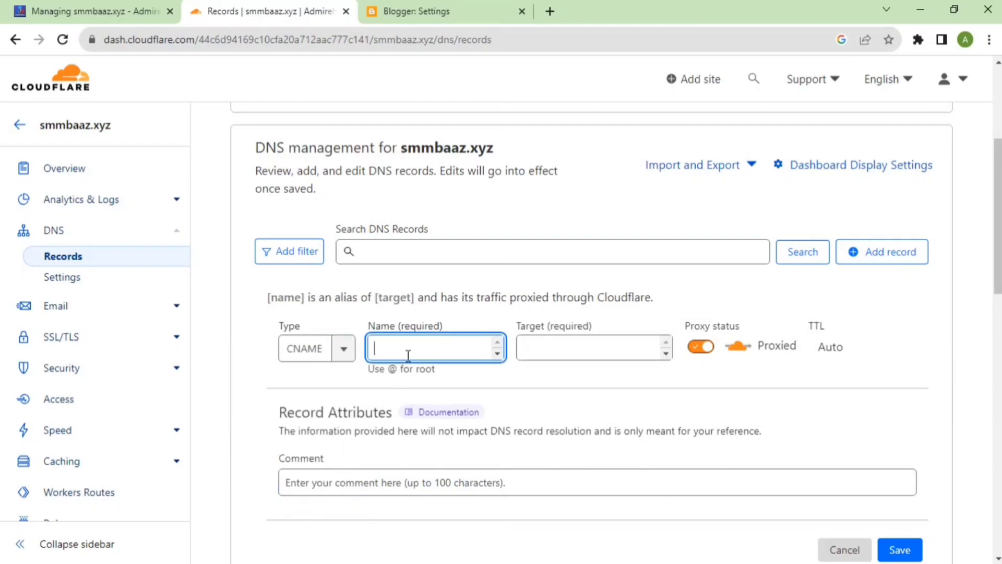
text(www)
Step: Copy the destination ghs.google.com from Blogger, enter it as the www record's target in Cloudflare and save the record
click(376, 15)
drag(529, 321, 587, 324)
key(ctrl+c)
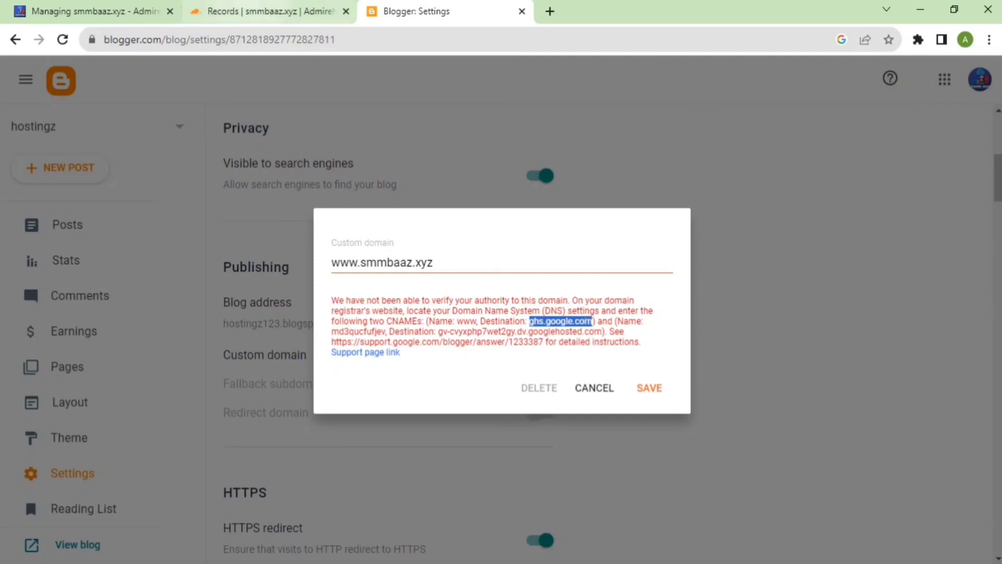
click(264, 11)
click(542, 347)
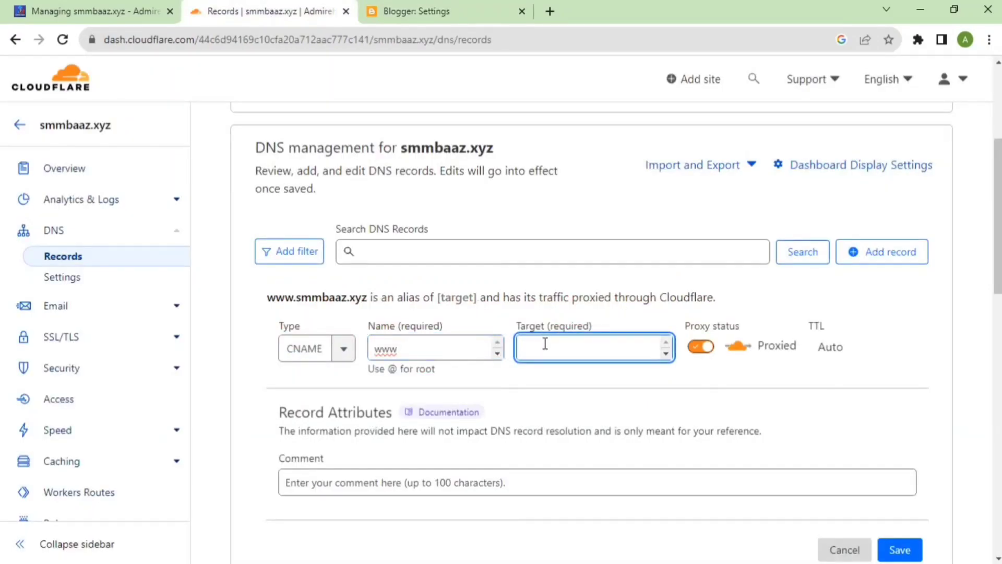
key(ctrl+v)
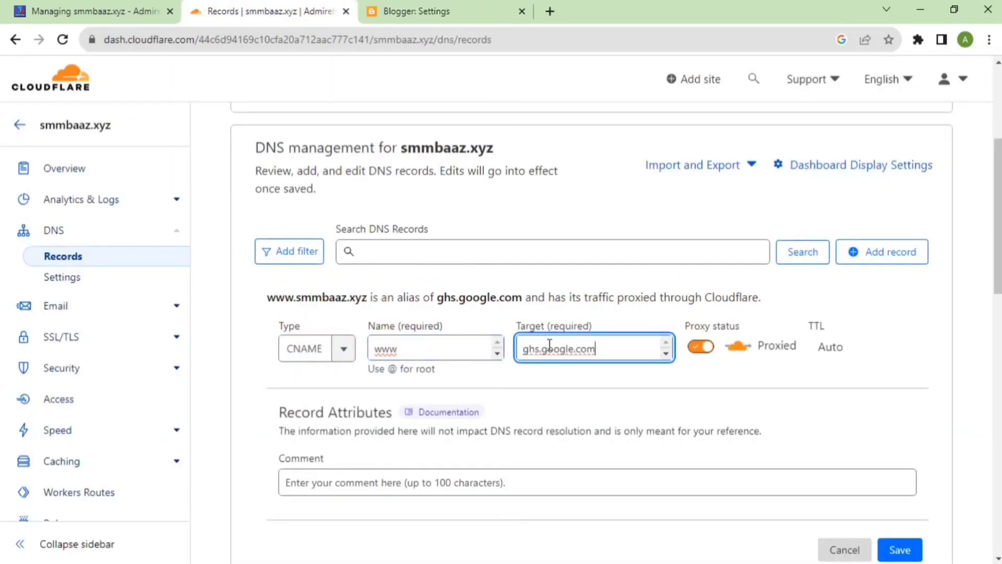
click(894, 551)
Step: Add a second CNAME record in Cloudflare using the verification name and the verification destination given in Blogger's custom domain message
drag(332, 331, 387, 331)
key(ctrl+c)
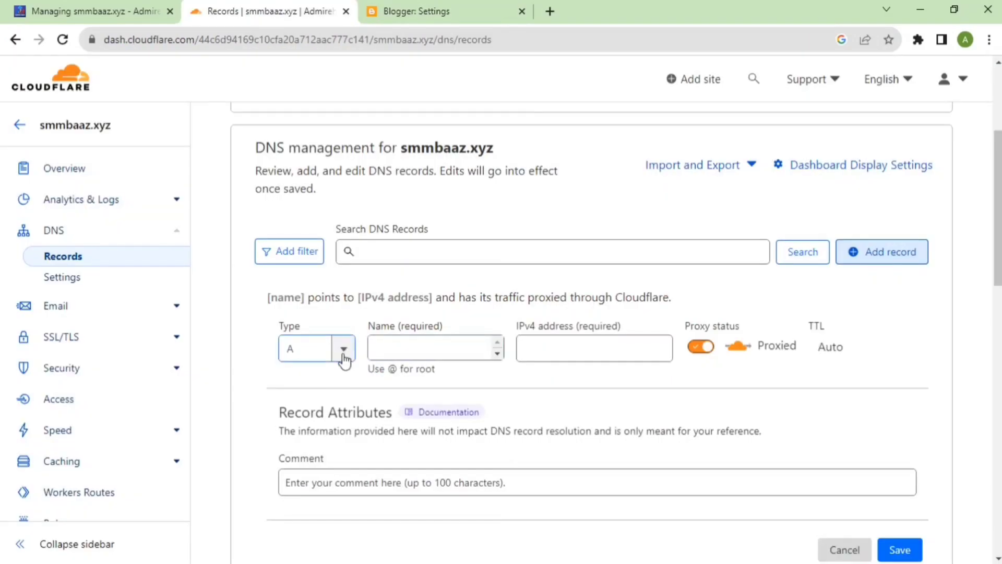
click(344, 349)
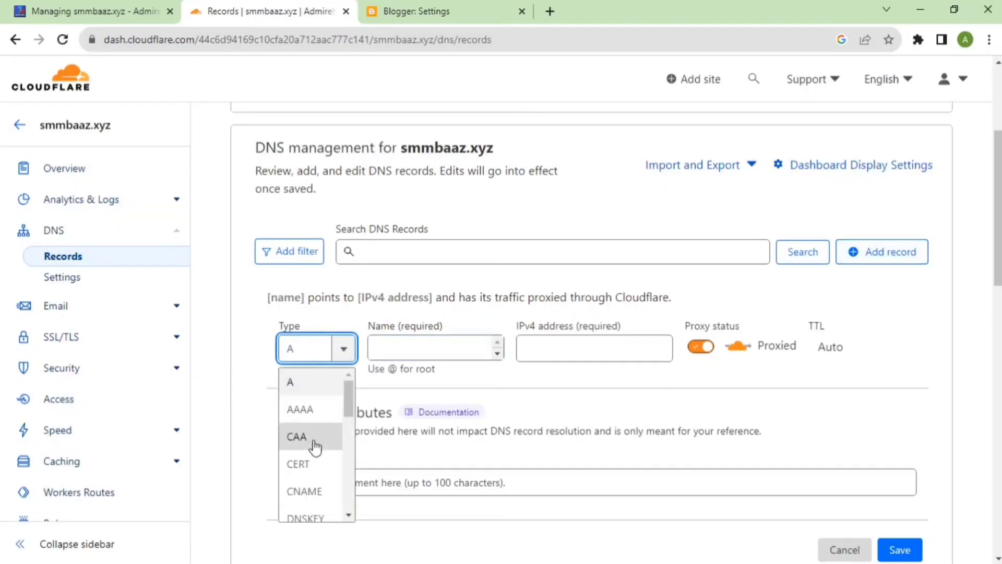
click(303, 489)
click(394, 348)
key(ctrl+v)
drag(438, 331, 555, 329)
click(555, 349)
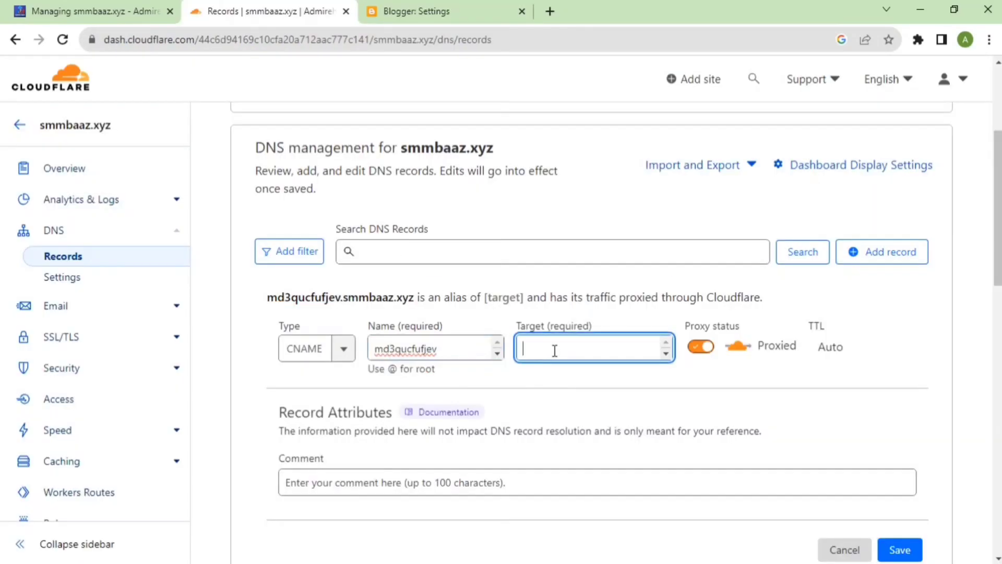
text(gv-cvyxphp7wet2gy.dv.googlehosted.com)
scroll(990, 287, down, 1)
click(899, 520)
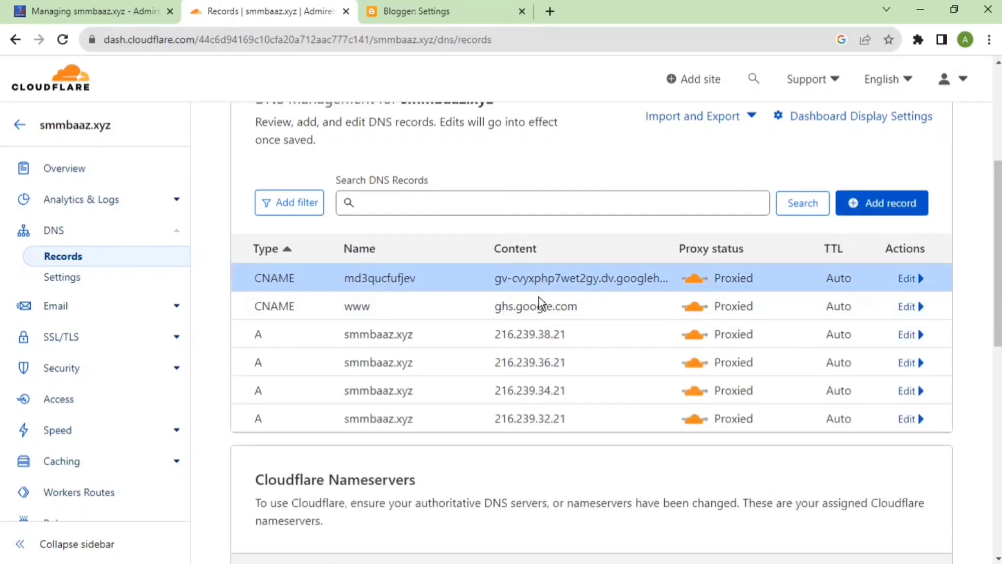
scroll(544, 361, down, 1)
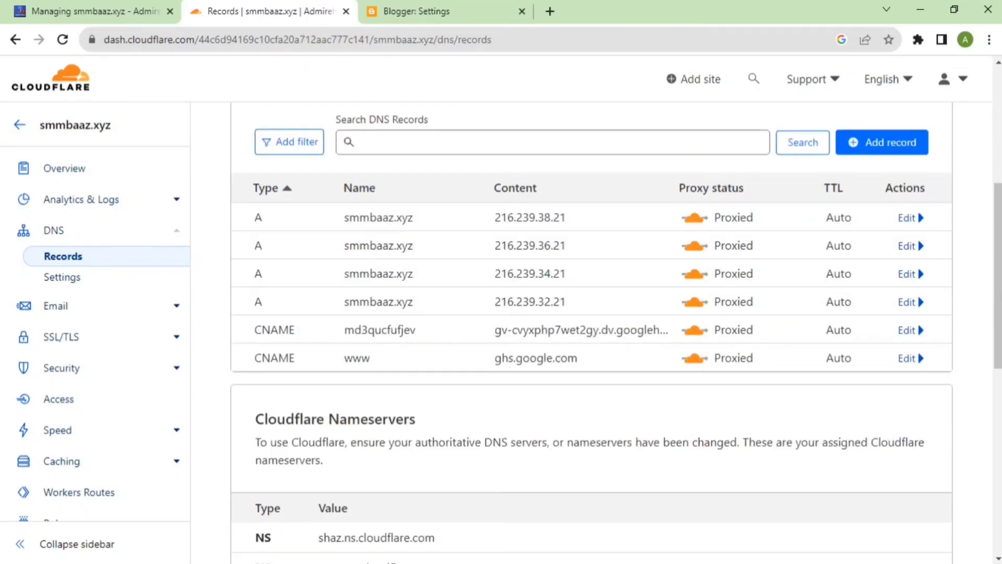
click(393, 11)
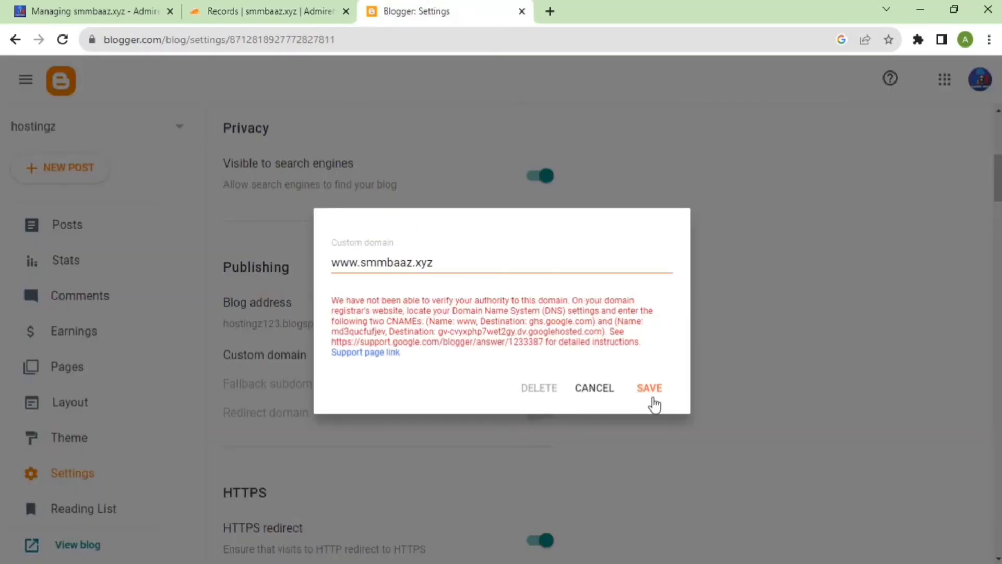
click(653, 389)
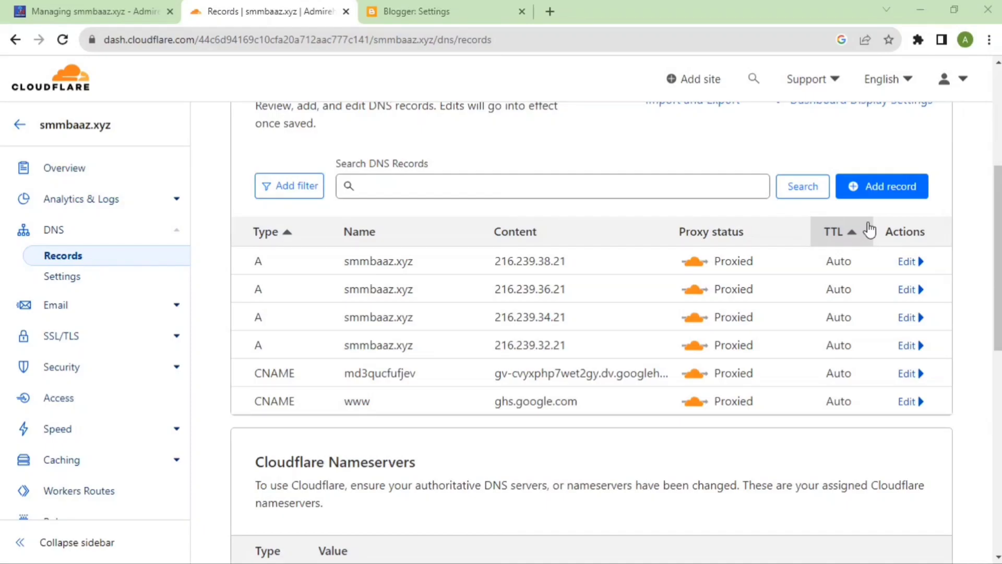
Step: Switch the Cloudflare A records 216.239.38.21 and 216.239.36.21 from proxied to DNS only and save each one
scroll(990, 235, up, 1)
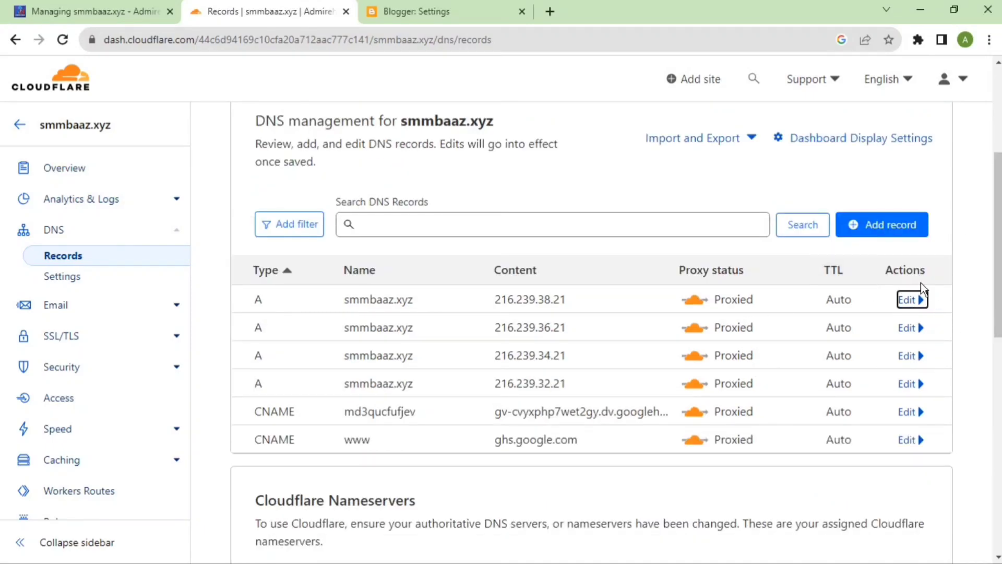
click(911, 300)
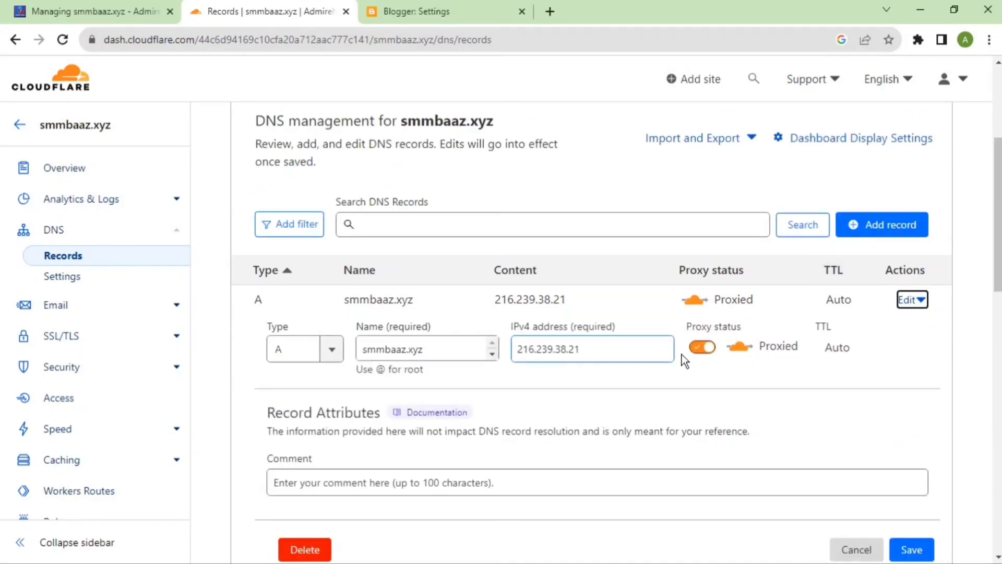
click(703, 349)
click(915, 552)
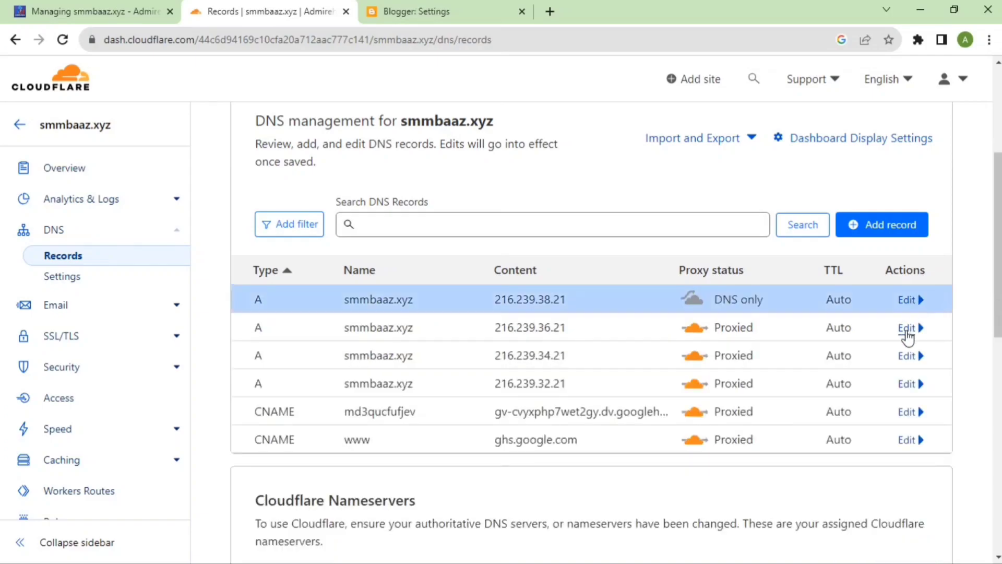
click(911, 328)
click(700, 376)
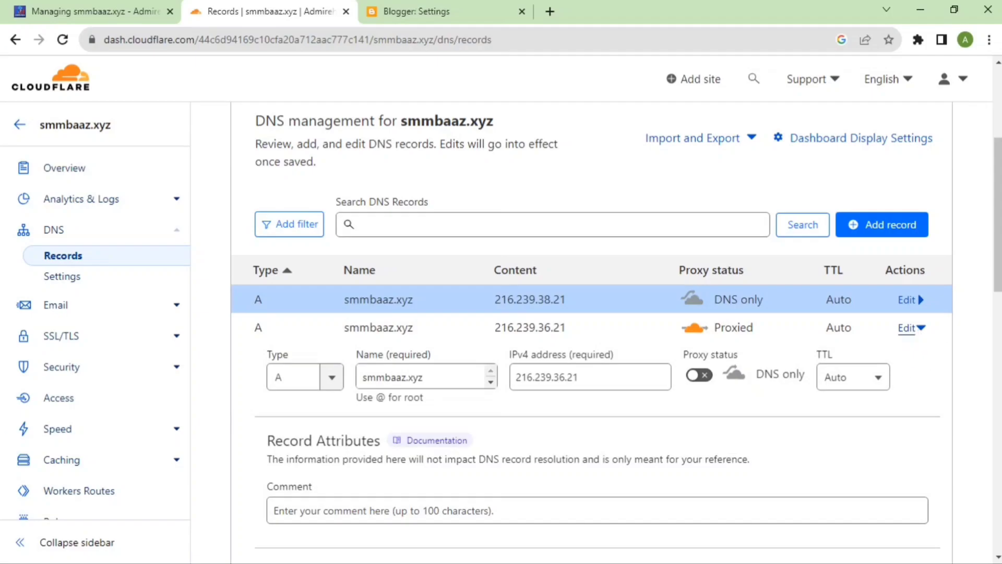
scroll(919, 365, down, 3)
click(912, 426)
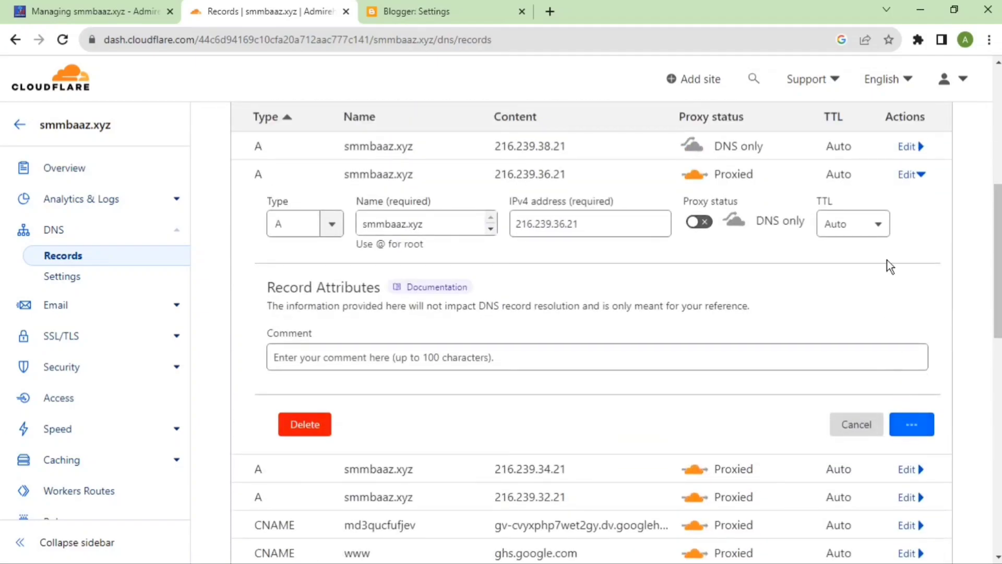
click(379, 18)
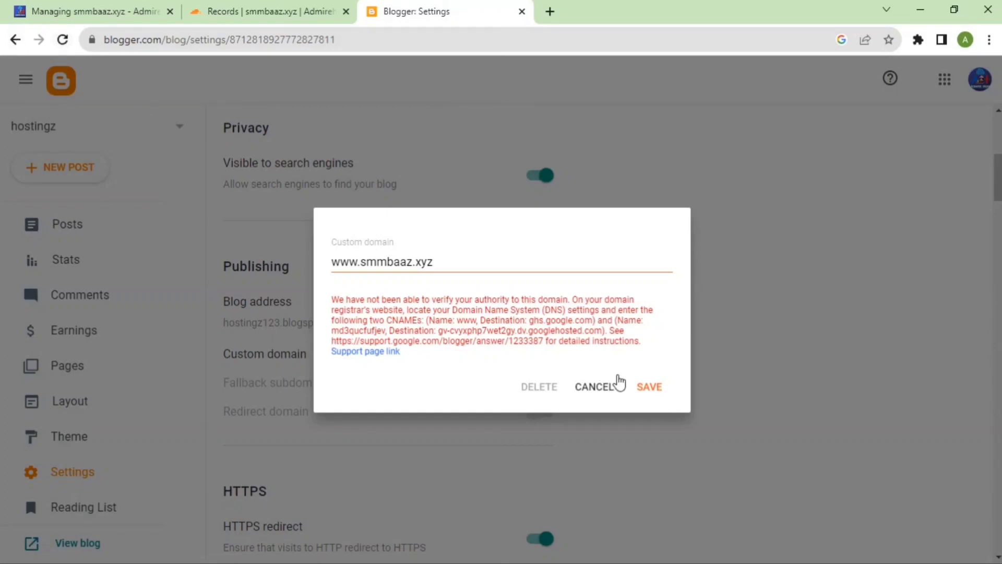
click(644, 388)
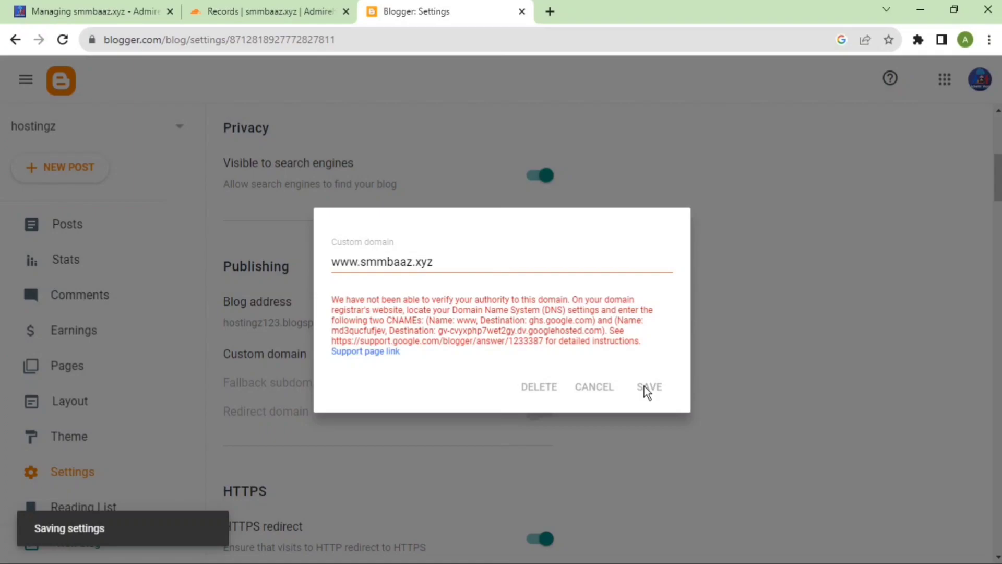
click(603, 387)
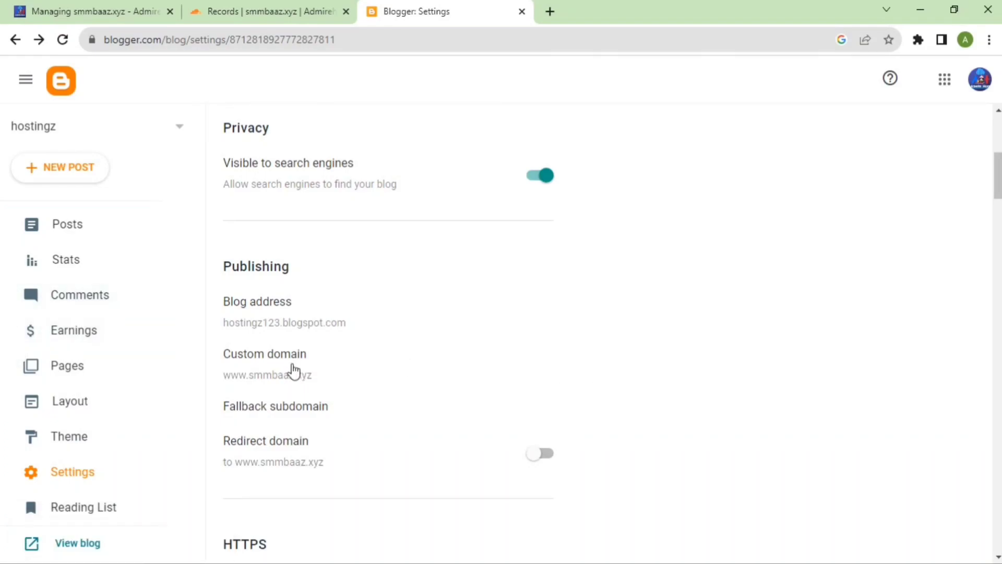
Step: Open the published hostingz blog to check that it loads on the custom domain
click(79, 543)
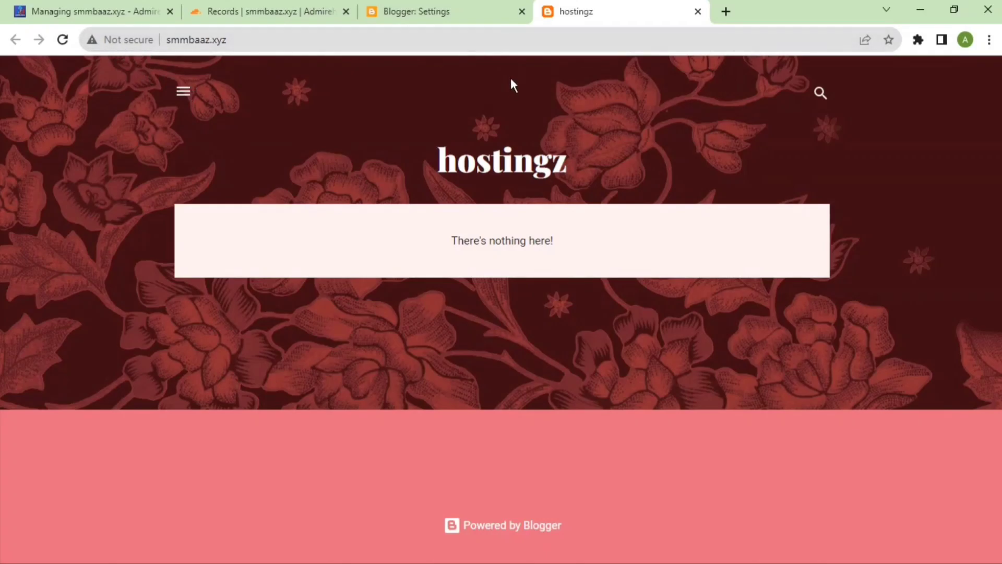
click(433, 12)
drag(998, 175, 999, 212)
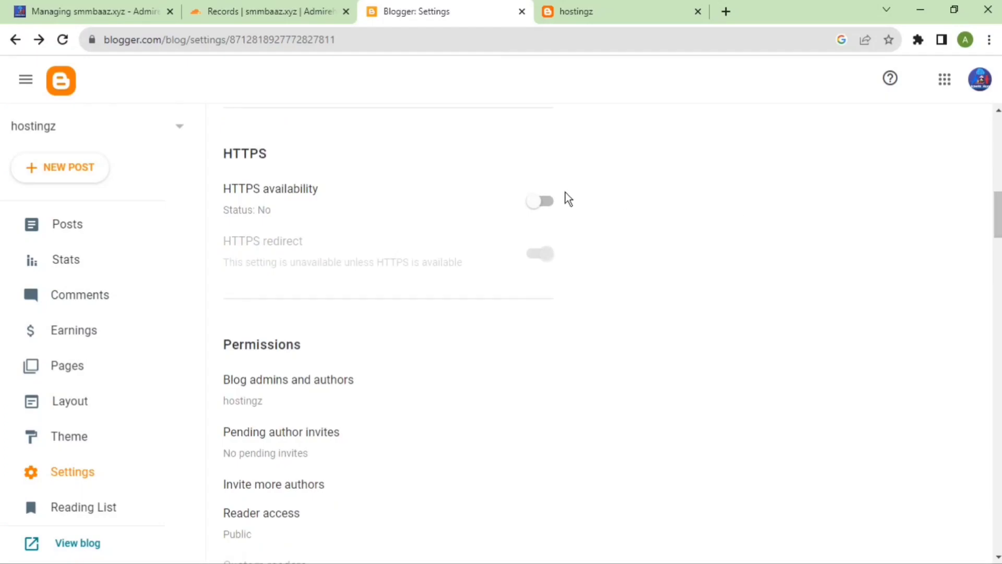
click(532, 203)
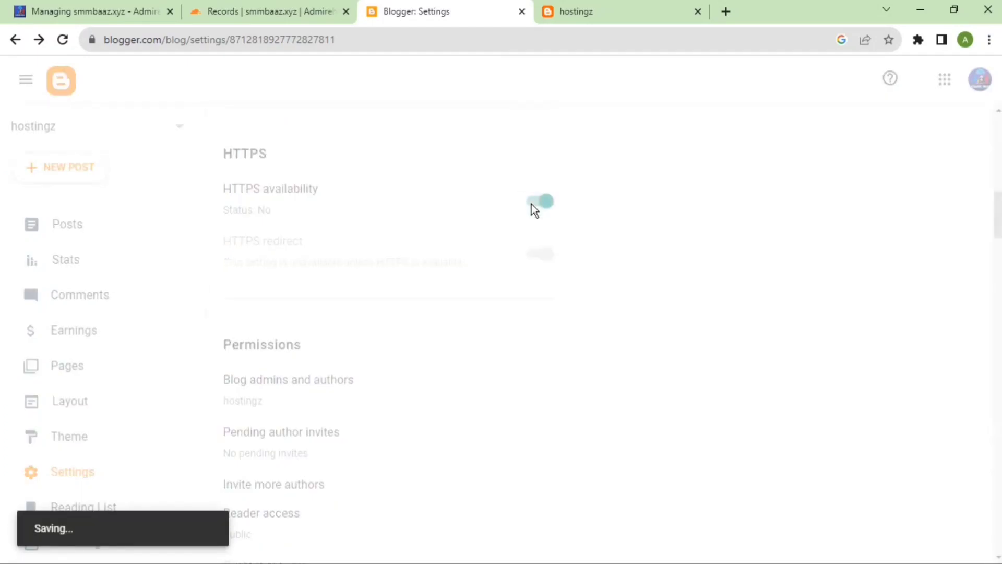
drag(998, 235, 999, 216)
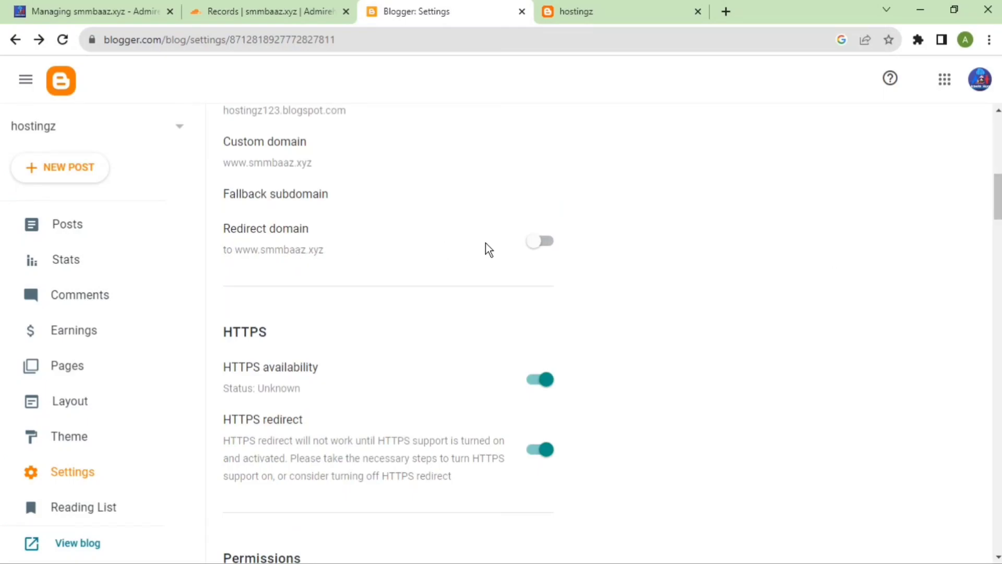
click(538, 252)
Step: Open the live blog again and reload it to check that smmbaaz.xyz loads over a secure connection
click(73, 544)
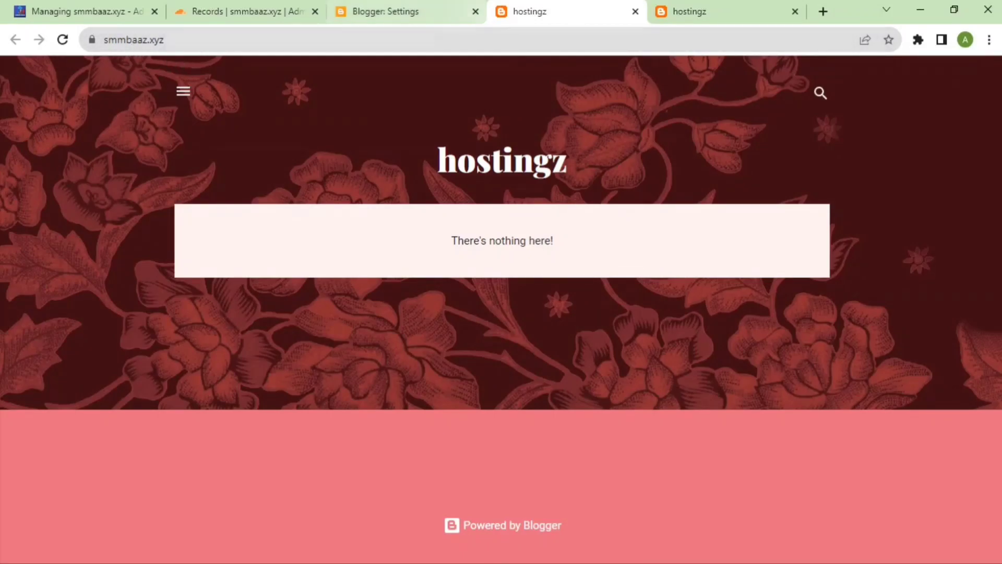
key(ctrl+Tab)
click(64, 40)
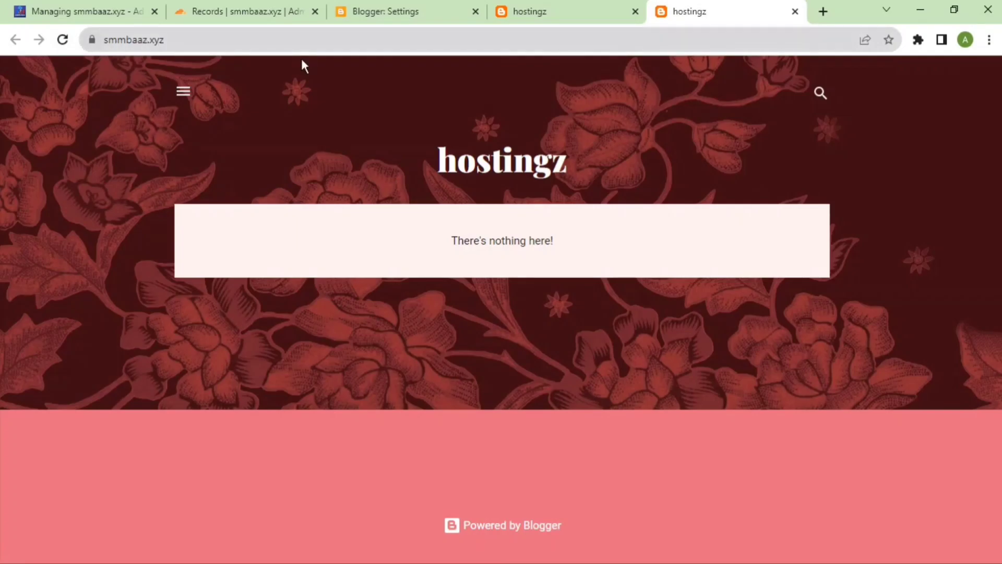
Step: Review the custom domain settings in Blogger and the DNS-only A and CNAME records in Cloudflare
click(384, 12)
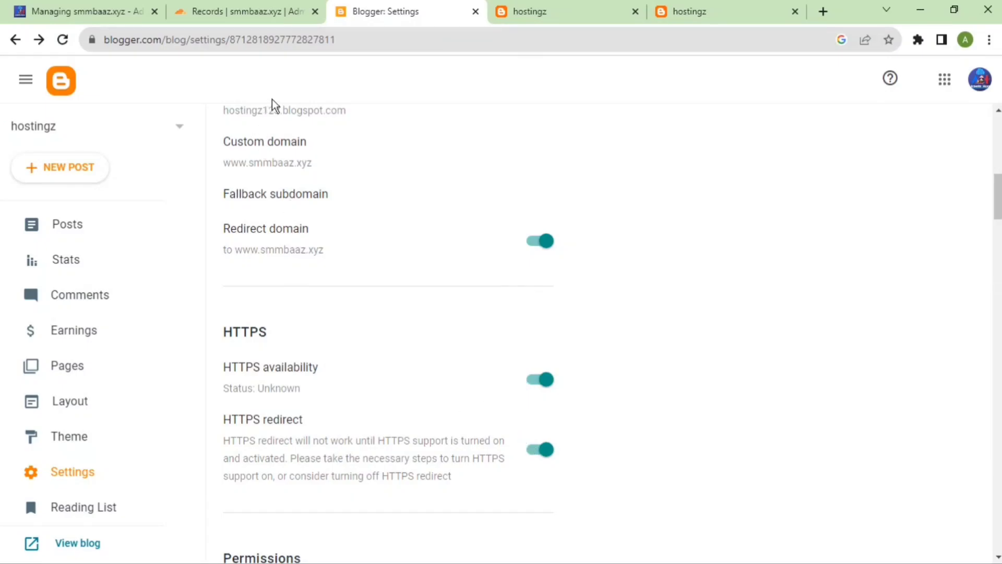
click(253, 15)
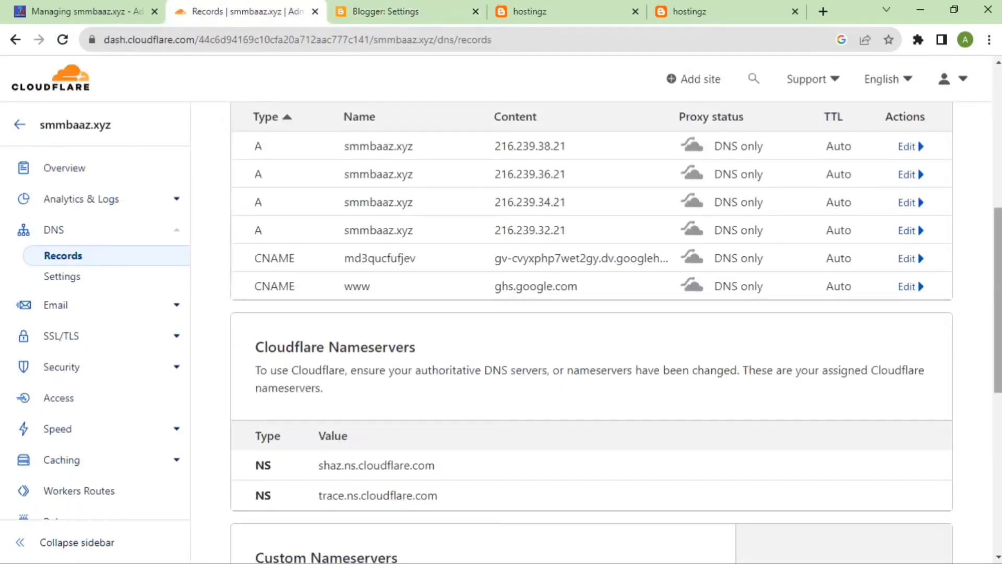
scroll(990, 300, up, 1)
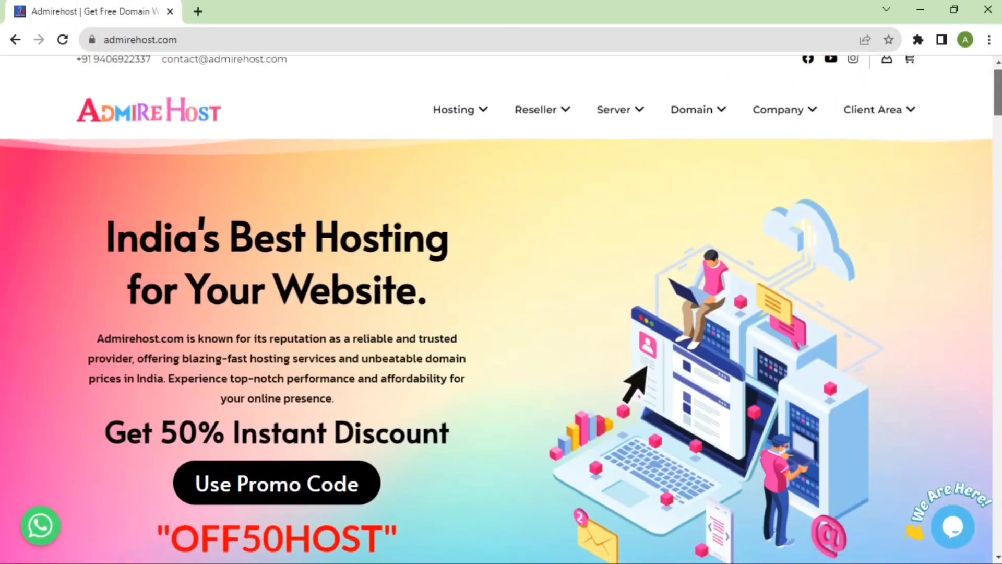
Step: Look through the AdmireHost homepage, including its domain prices, web hosting plans and included hosting features
scroll(496, 308, down, 2)
scroll(496, 308, down, 8)
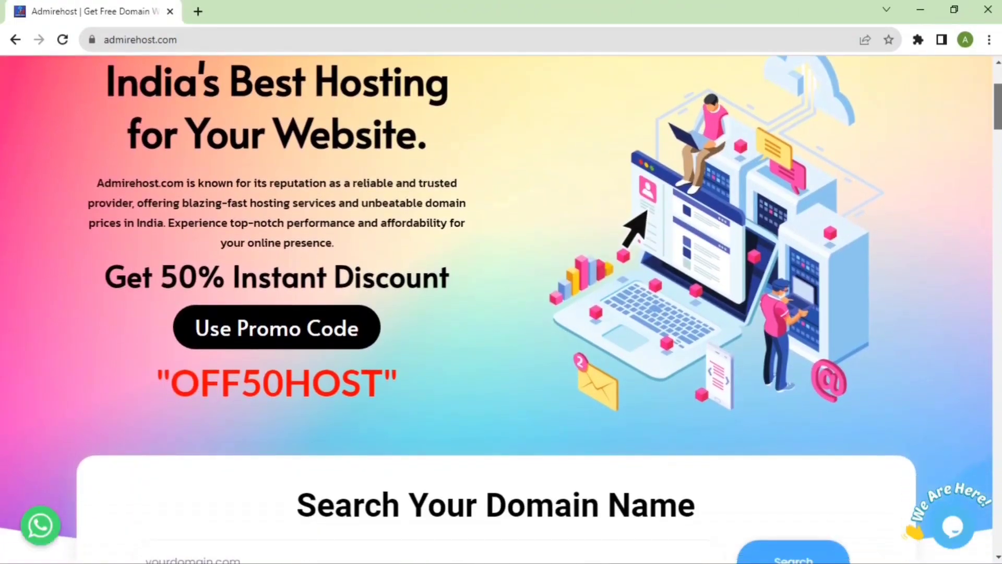
scroll(496, 308, down, 12)
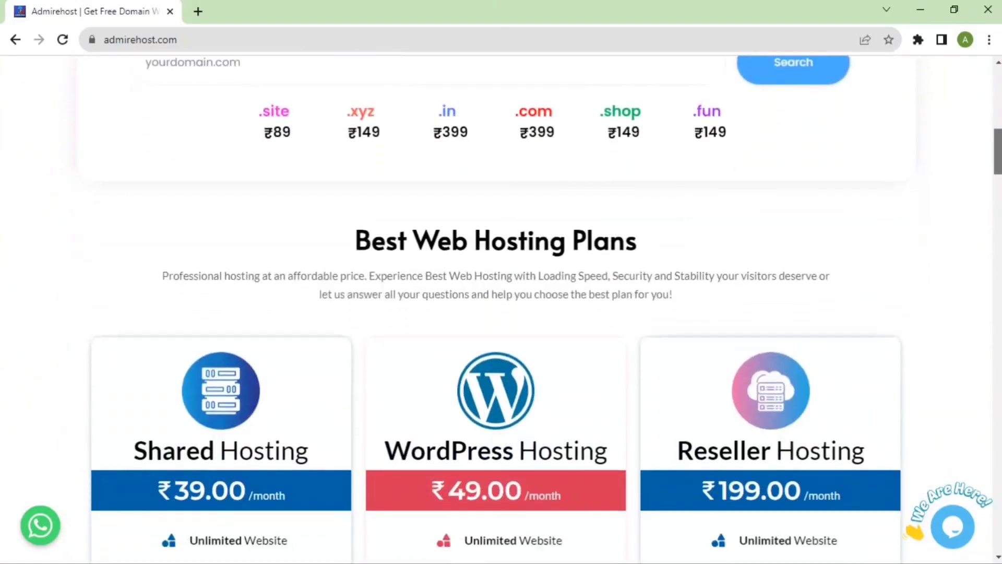
scroll(496, 308, down, 10)
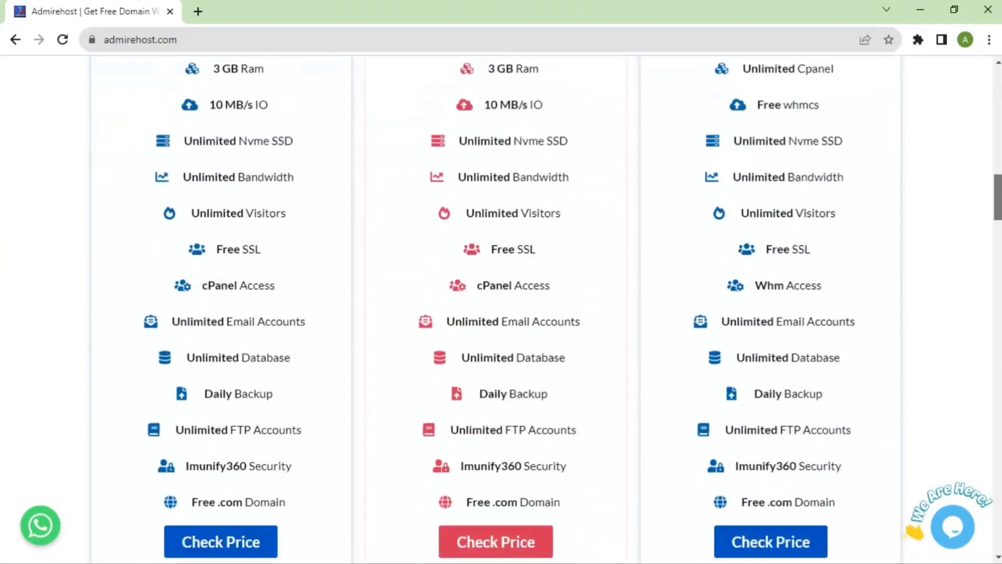
scroll(496, 308, down, 10)
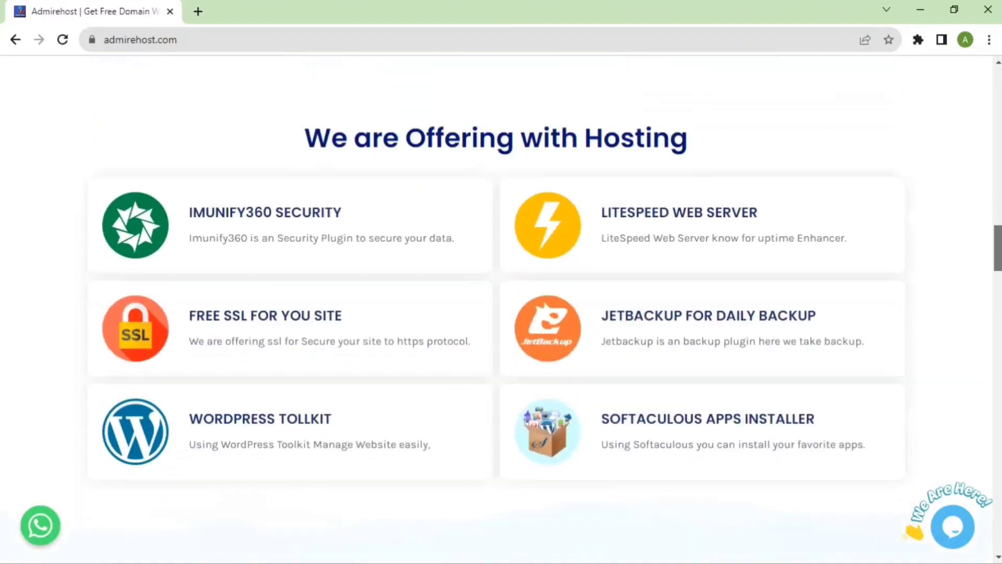
scroll(496, 308, down, 11)
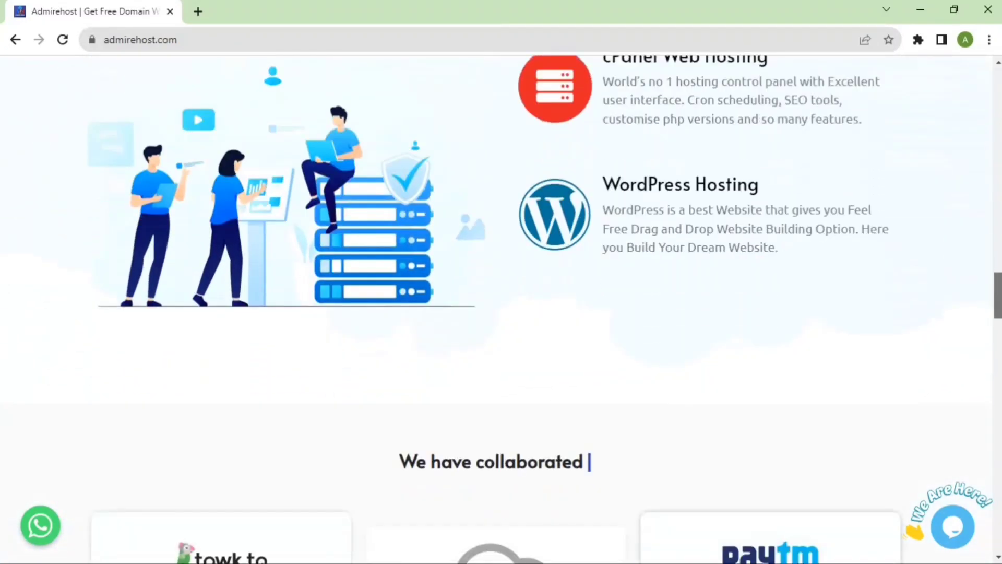